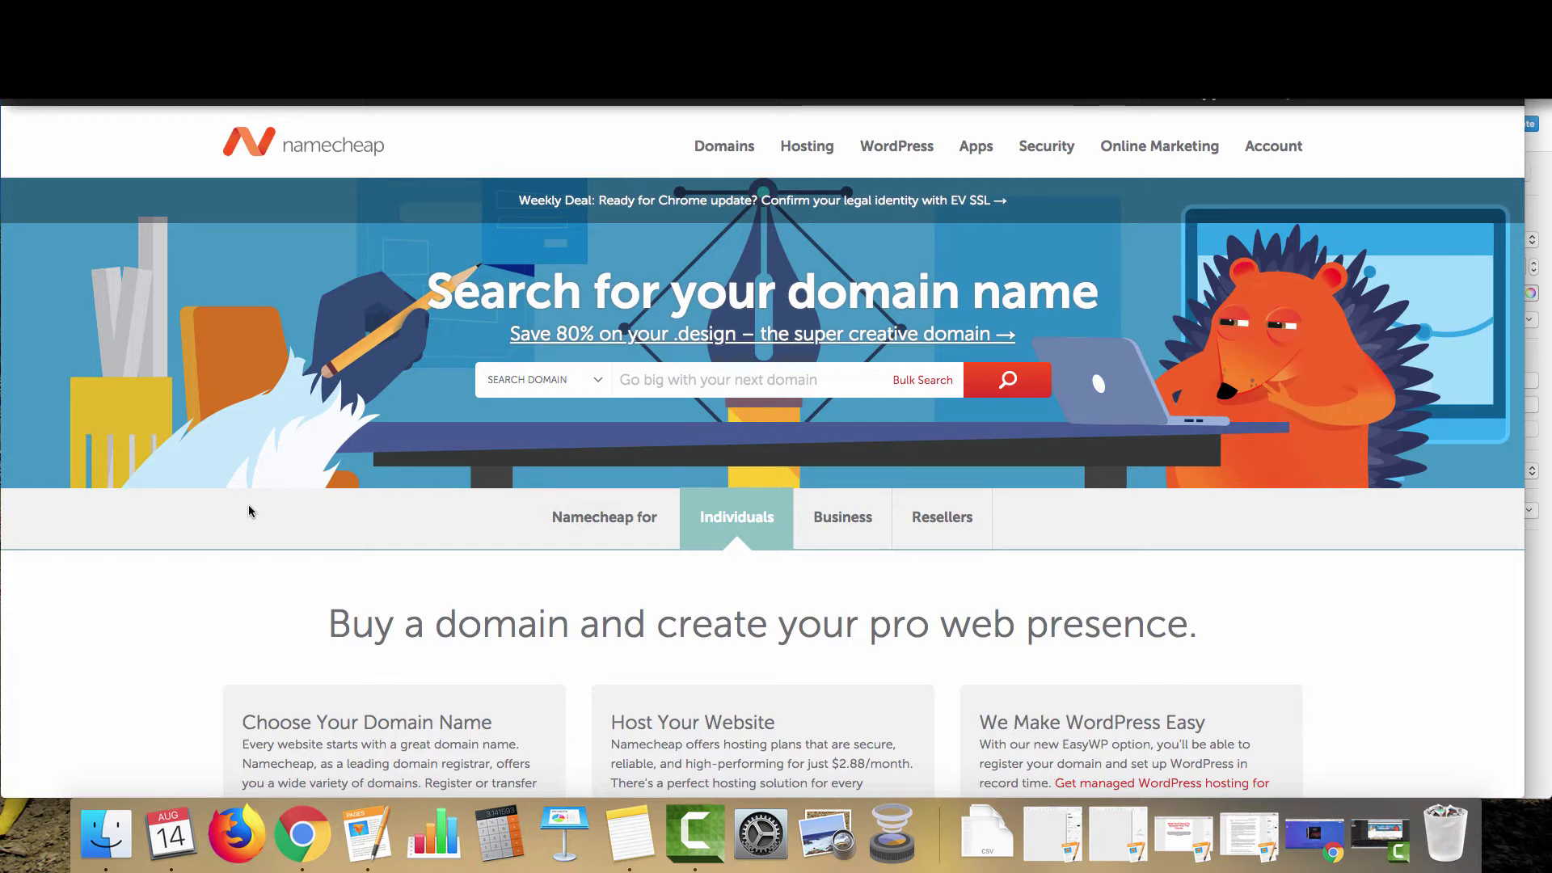
Search Namecheap for NationalFireDamageRepair24-7, correcting the misspelled 'Repari' before submitting
{"action": "left_click", "coordinate": [648, 376]}
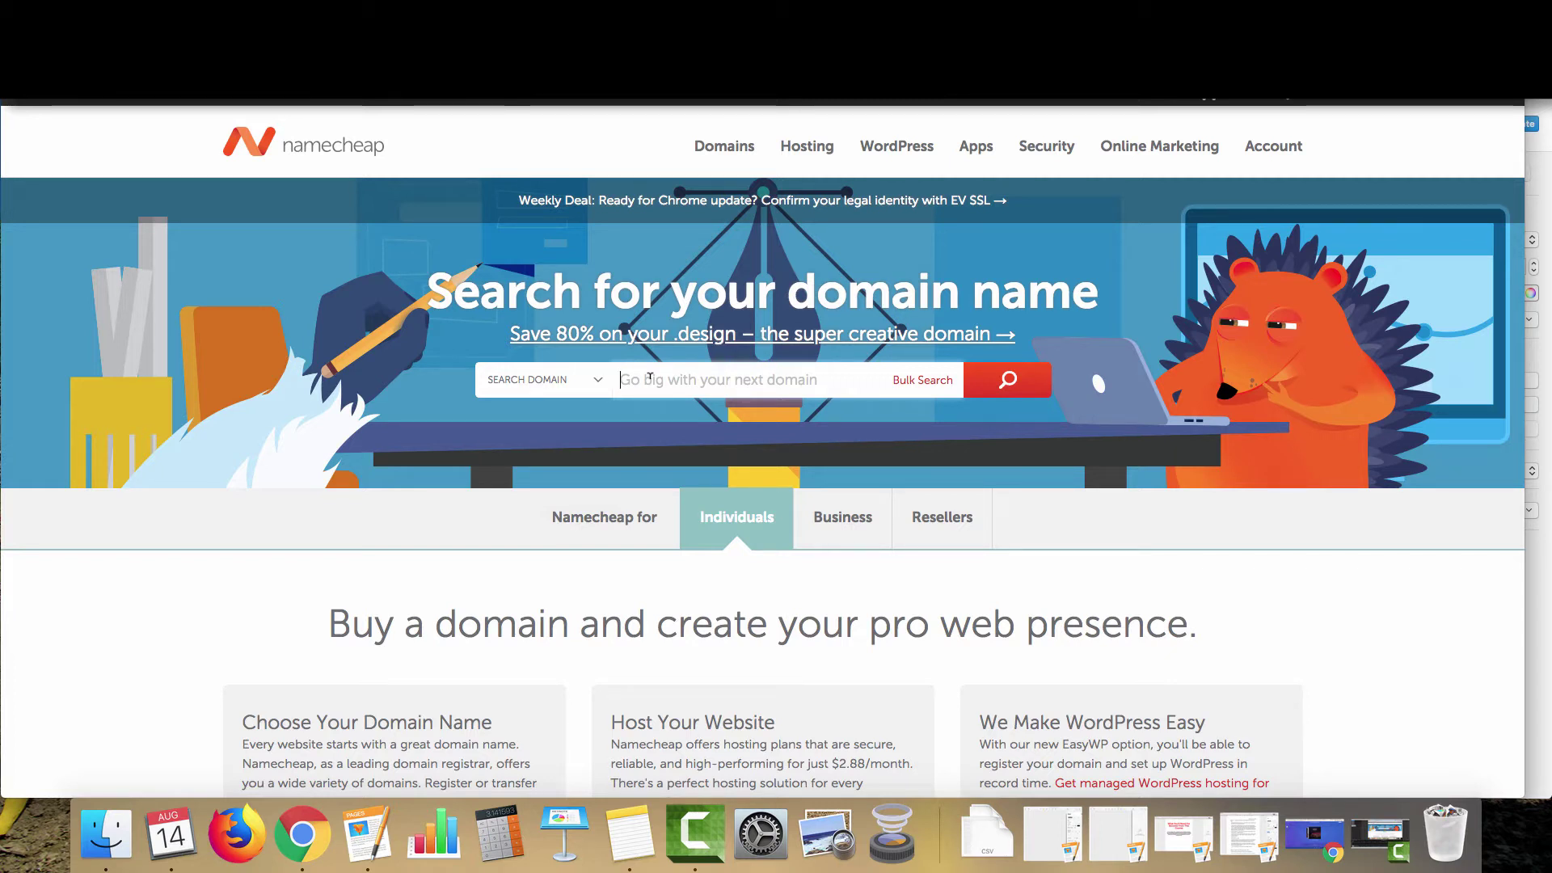
{"action": "type", "text": "NationalFire"}
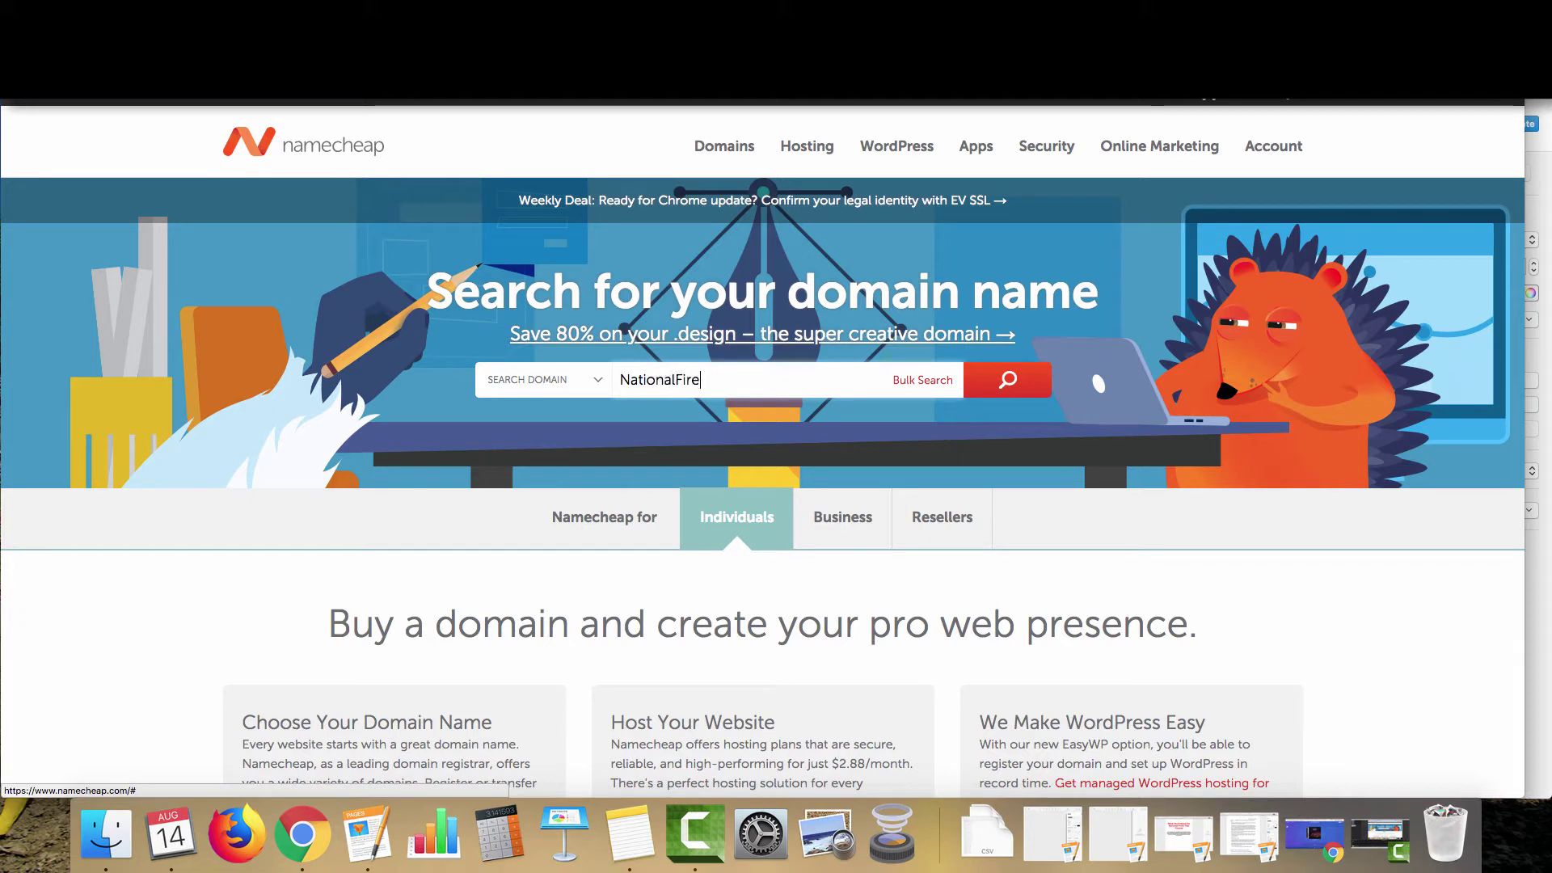
{"action": "type", "text": "DamageRepari24-7"}
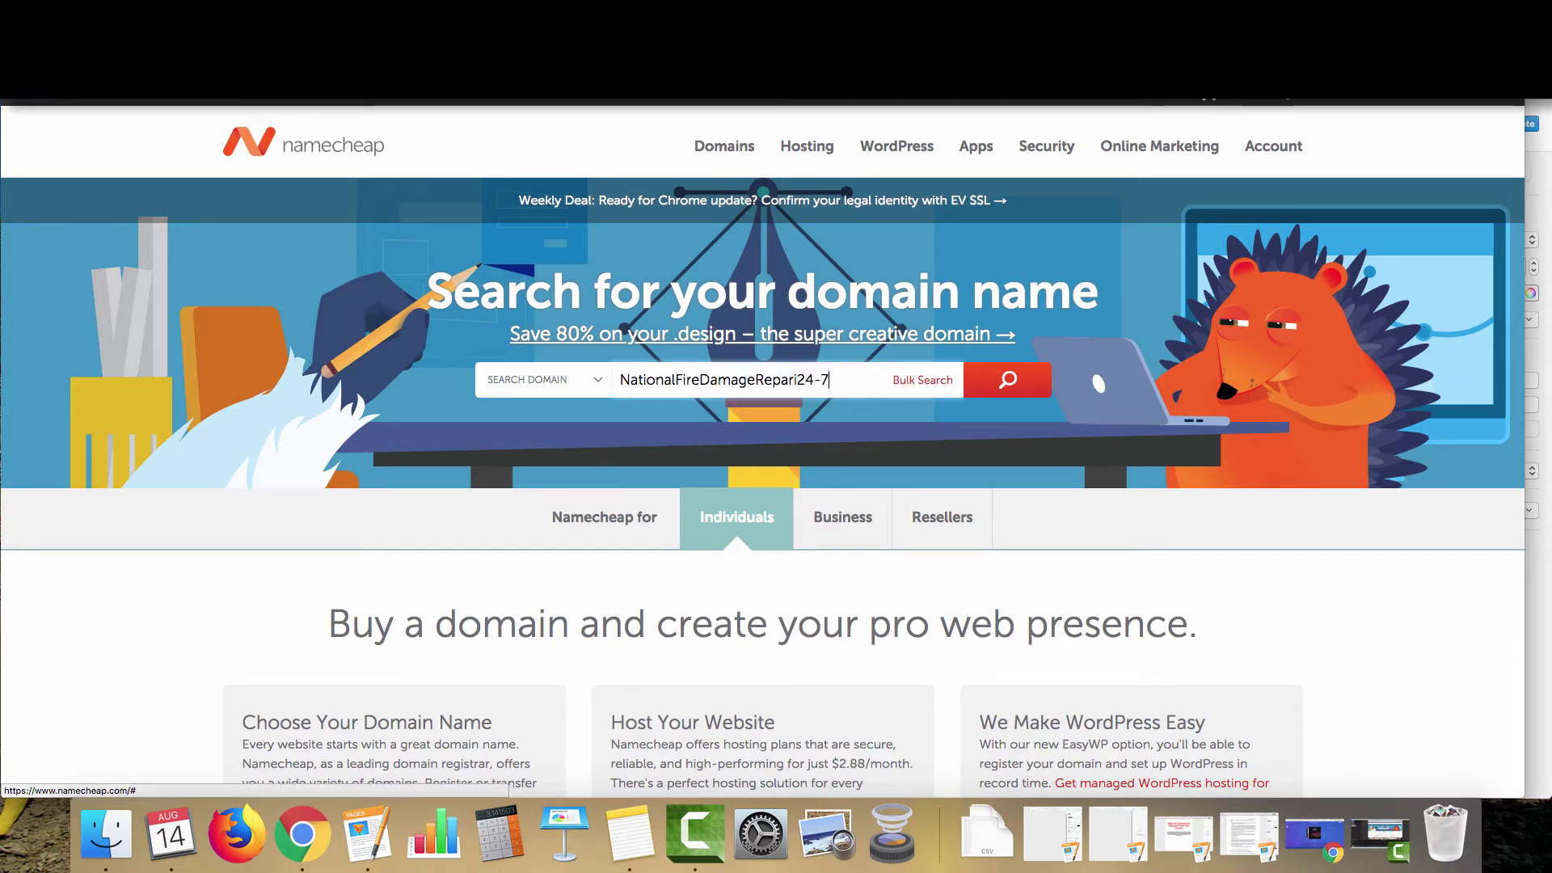
{"action": "left_click", "coordinate": [796, 379]}
{"action": "key", "text": "BackSpace"}
{"action": "key", "text": "BackSpace"}
{"action": "type", "text": "ir"}
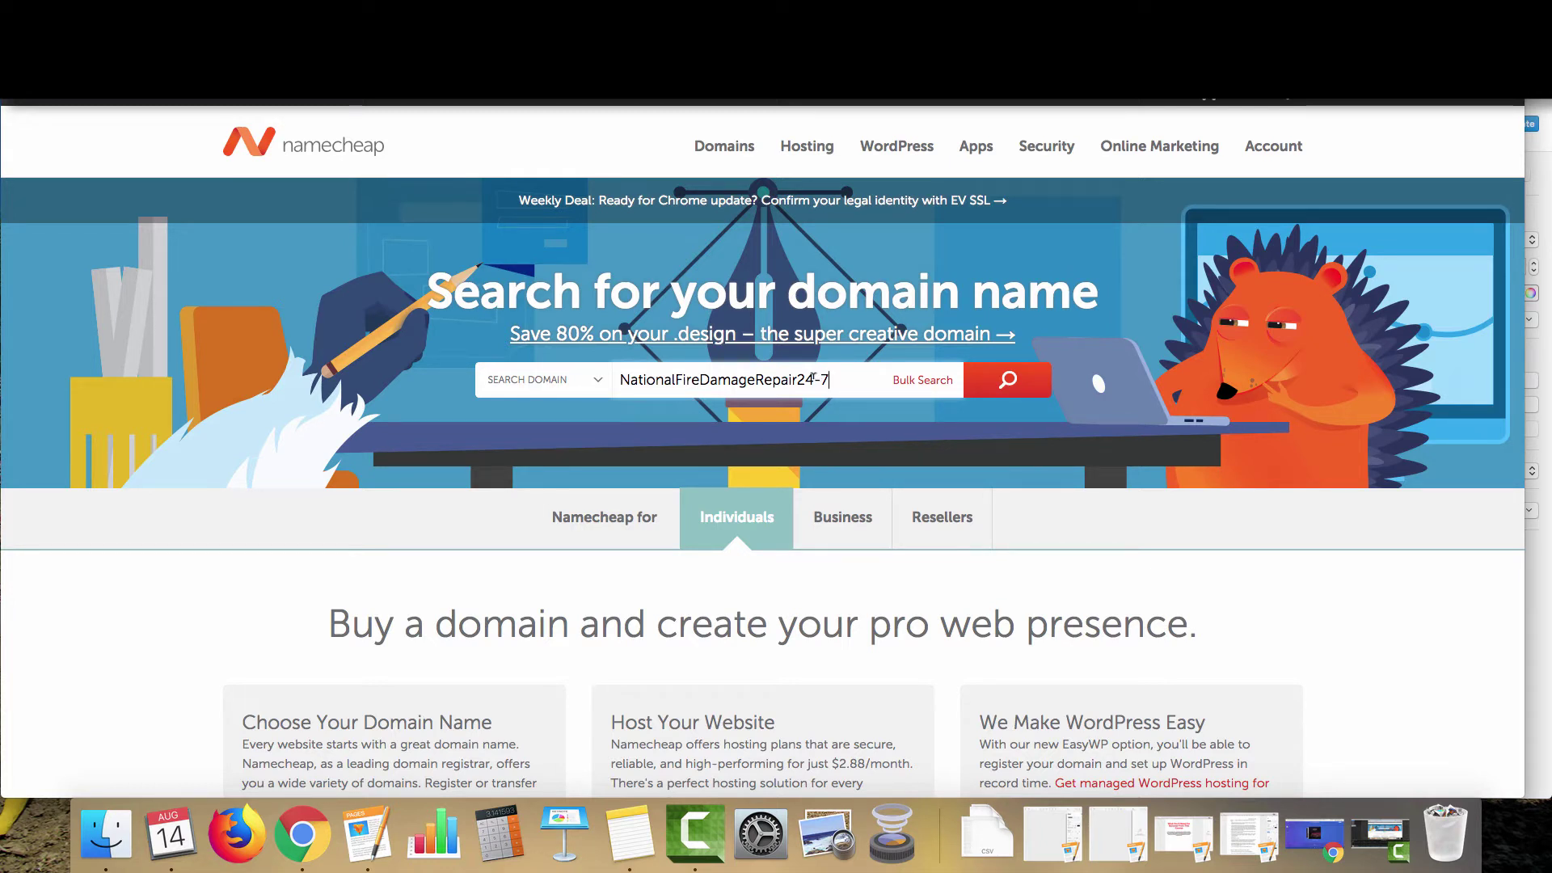
{"action": "left_click", "coordinate": [1009, 383]}
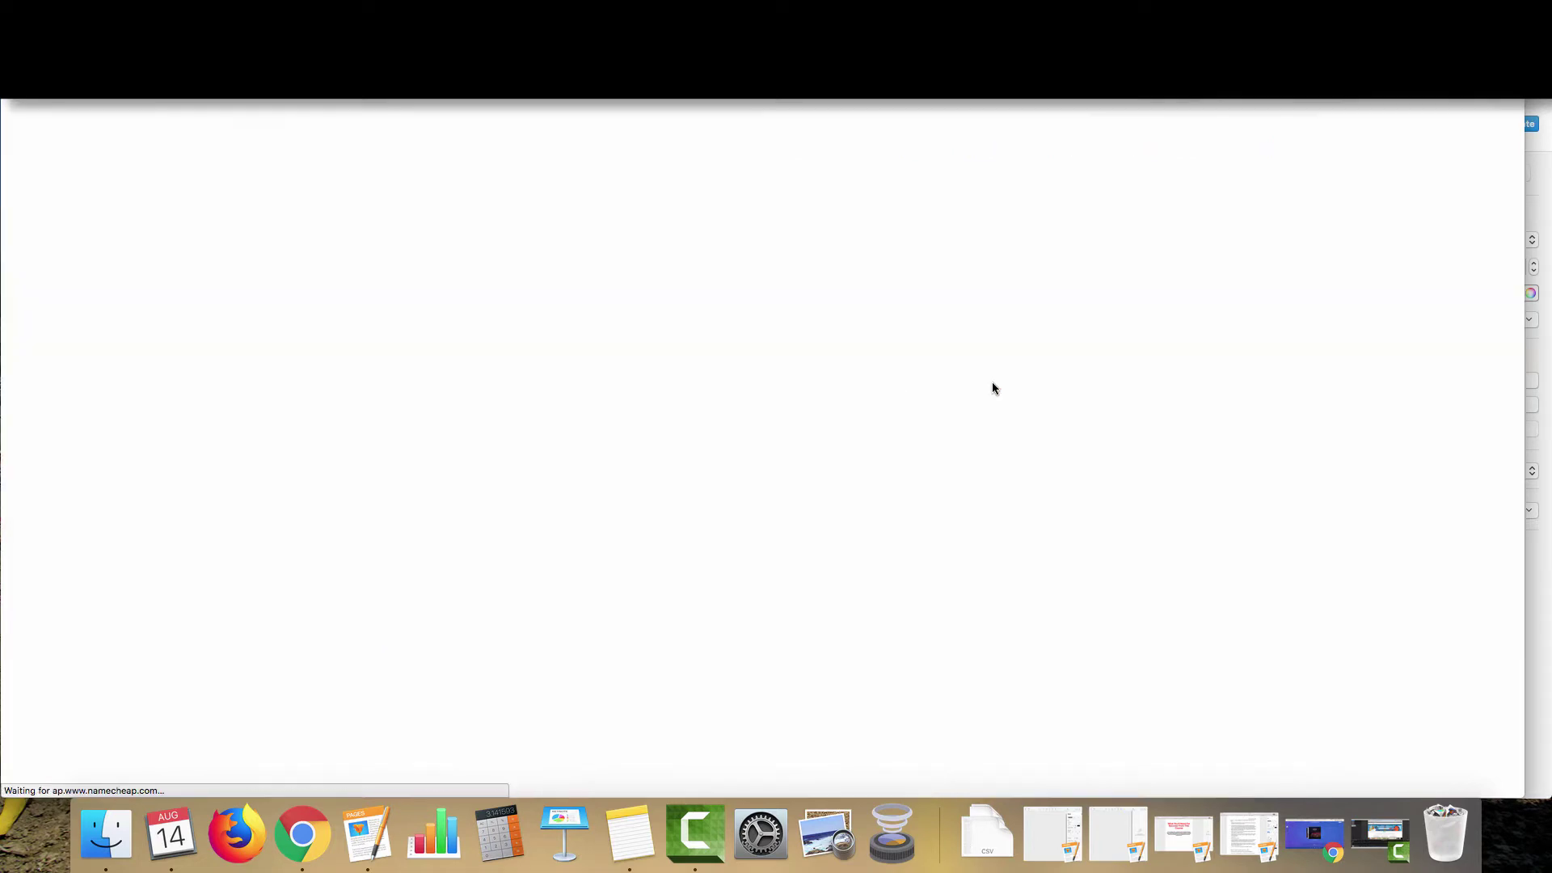
Review the nationalfiredamagerepair24-7 domain results, highlighting the .store option
{"action": "scroll", "coordinate": [484, 172], "scroll_direction": "down", "scroll_amount": 2}
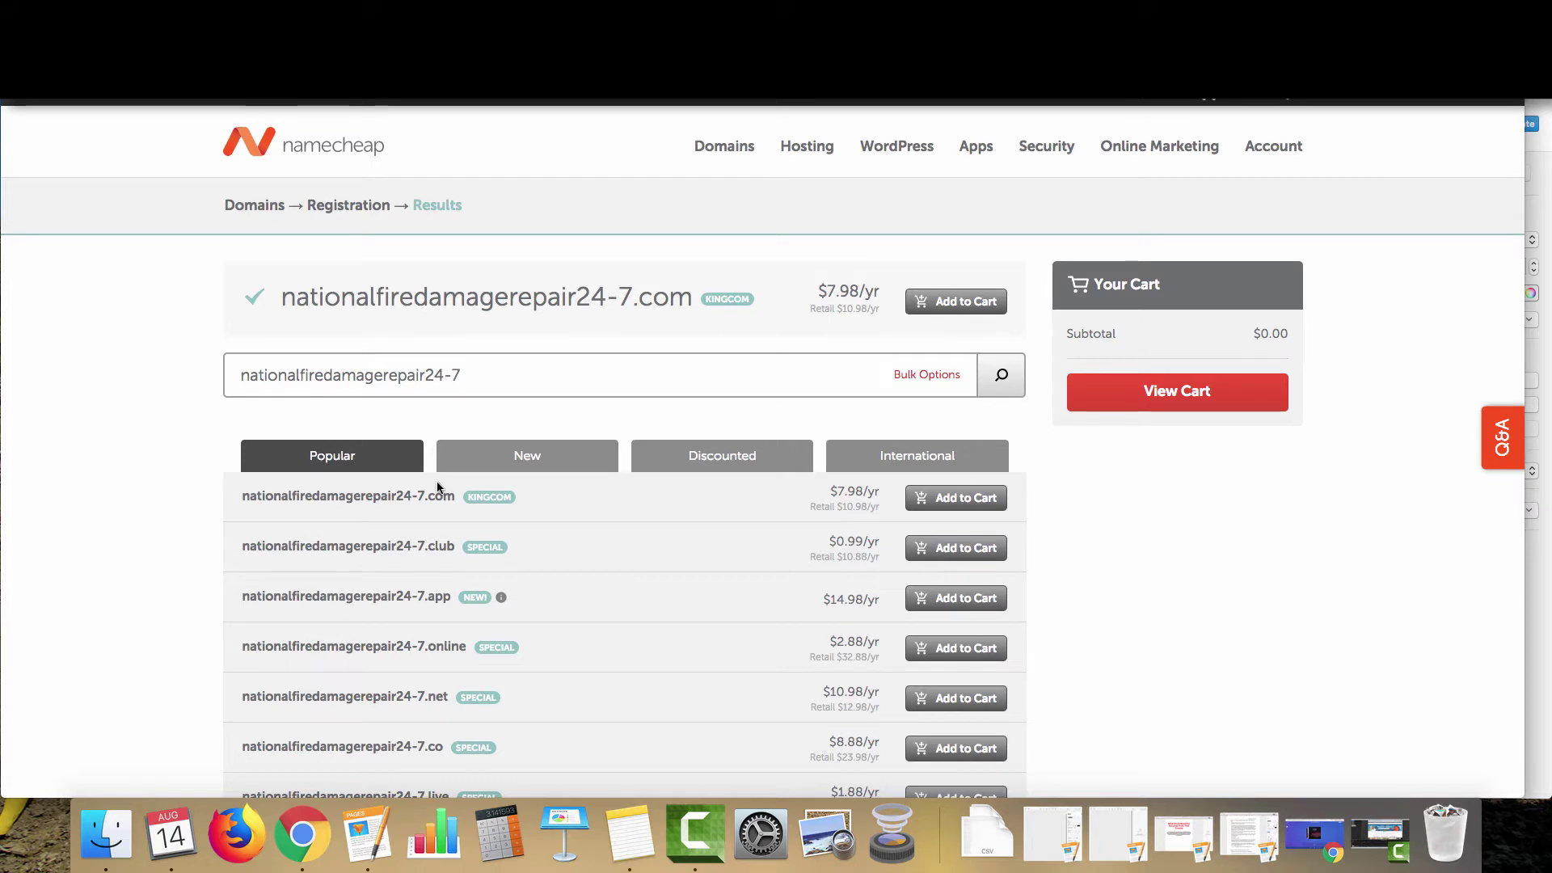
{"action": "scroll", "coordinate": [426, 627], "scroll_direction": "down", "scroll_amount": 5}
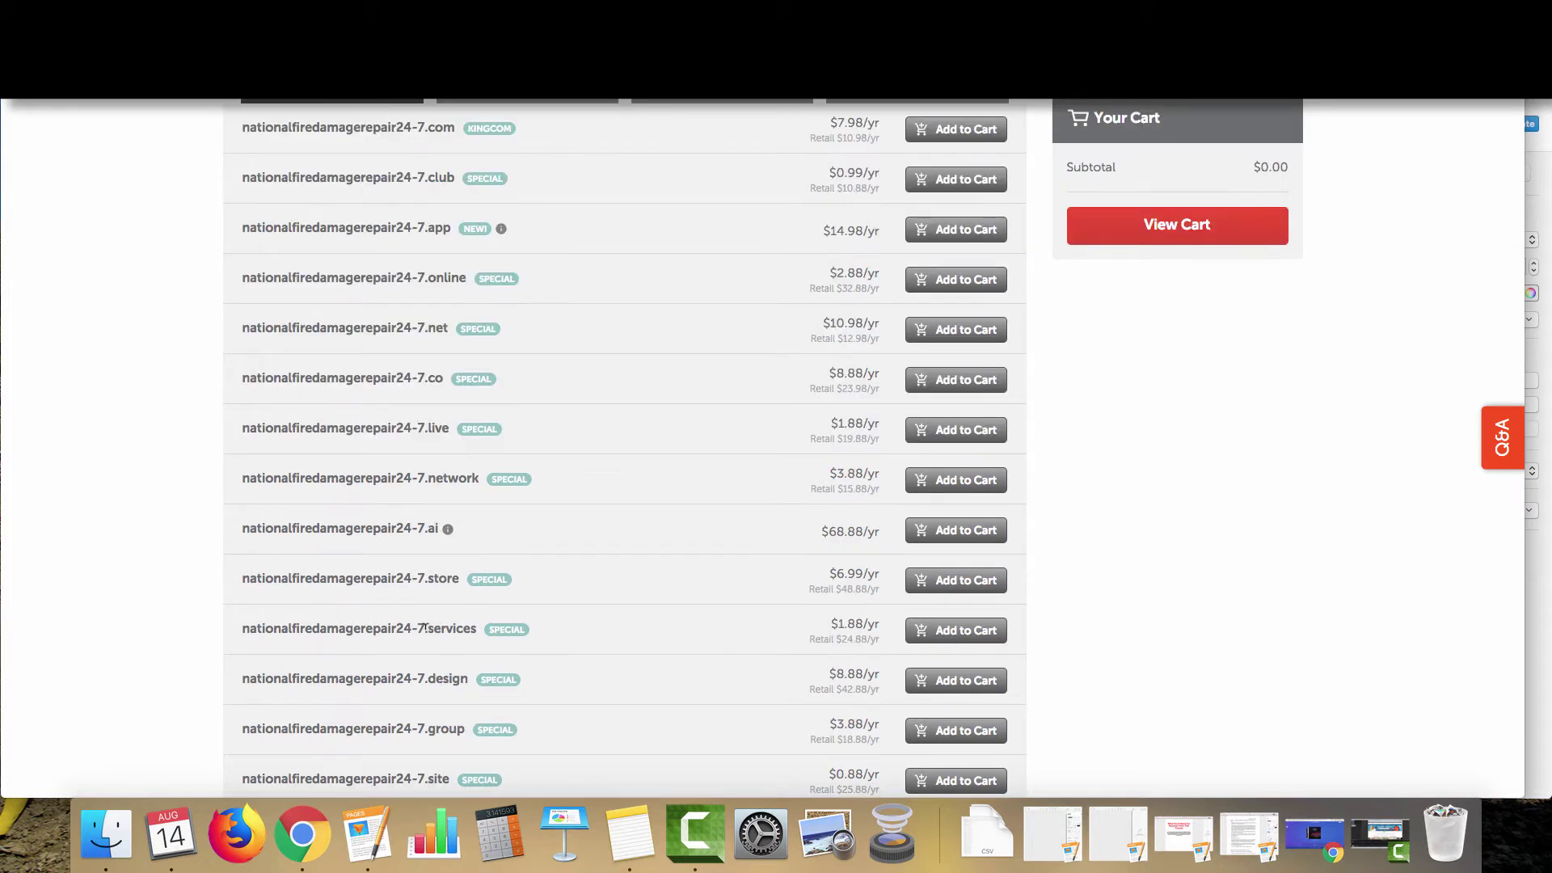
{"action": "left_click_drag", "start_coordinate": [453, 579], "coordinate": [417, 579]}
{"action": "left_click", "coordinate": [440, 575]}
{"action": "scroll", "coordinate": [441, 578], "scroll_direction": "up", "scroll_amount": 5}
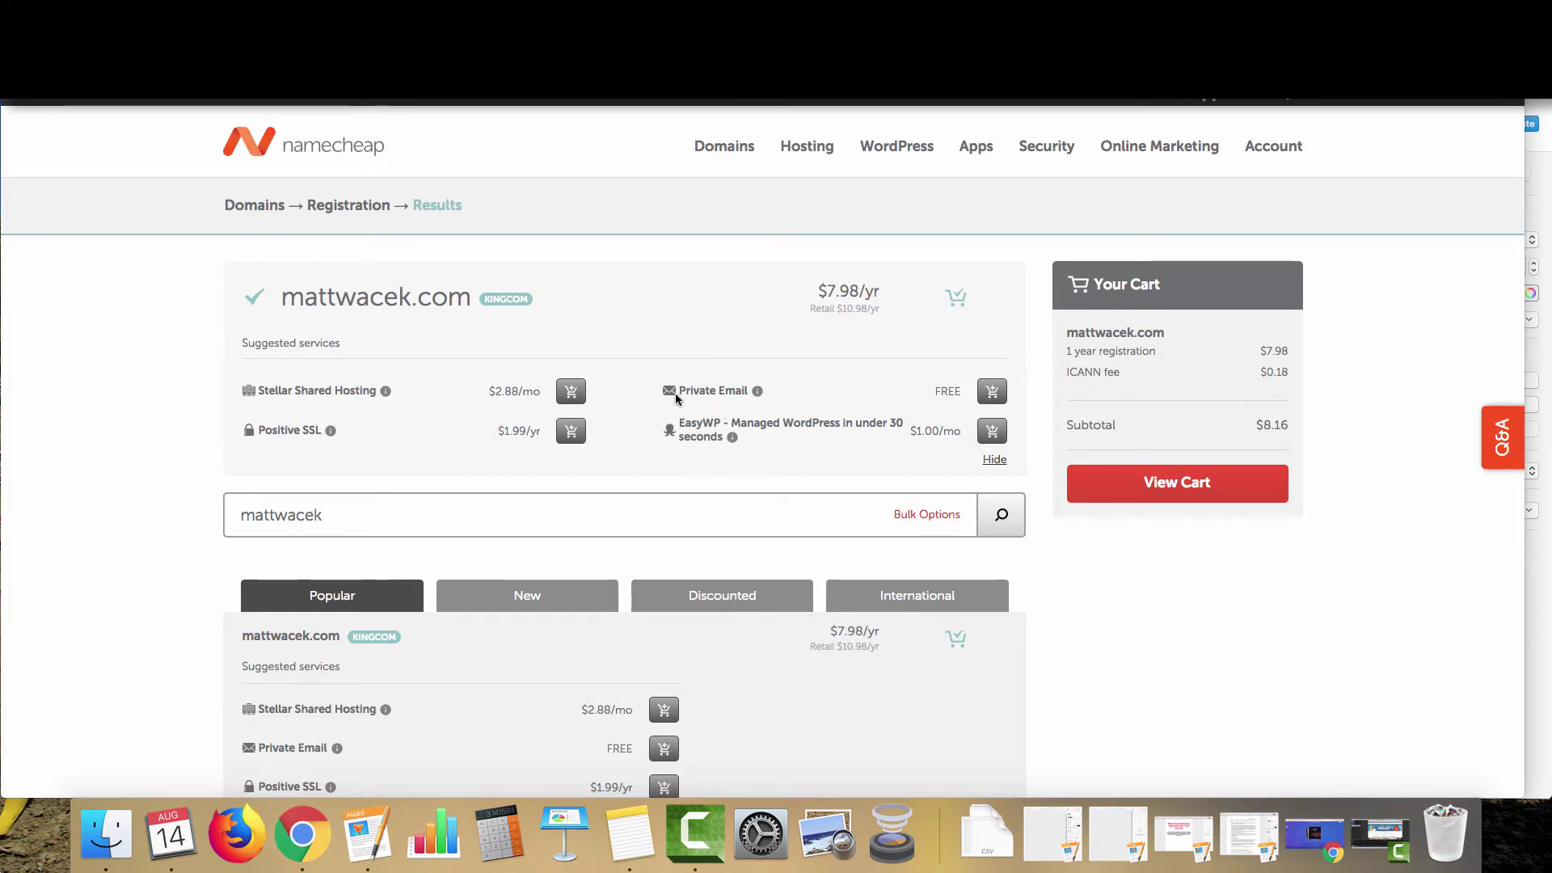
Highlight the free Private Email service included with the domain, then clear the selection
{"action": "triple_click", "coordinate": [743, 392]}
{"action": "mouse_move", "coordinate": [760, 394]}
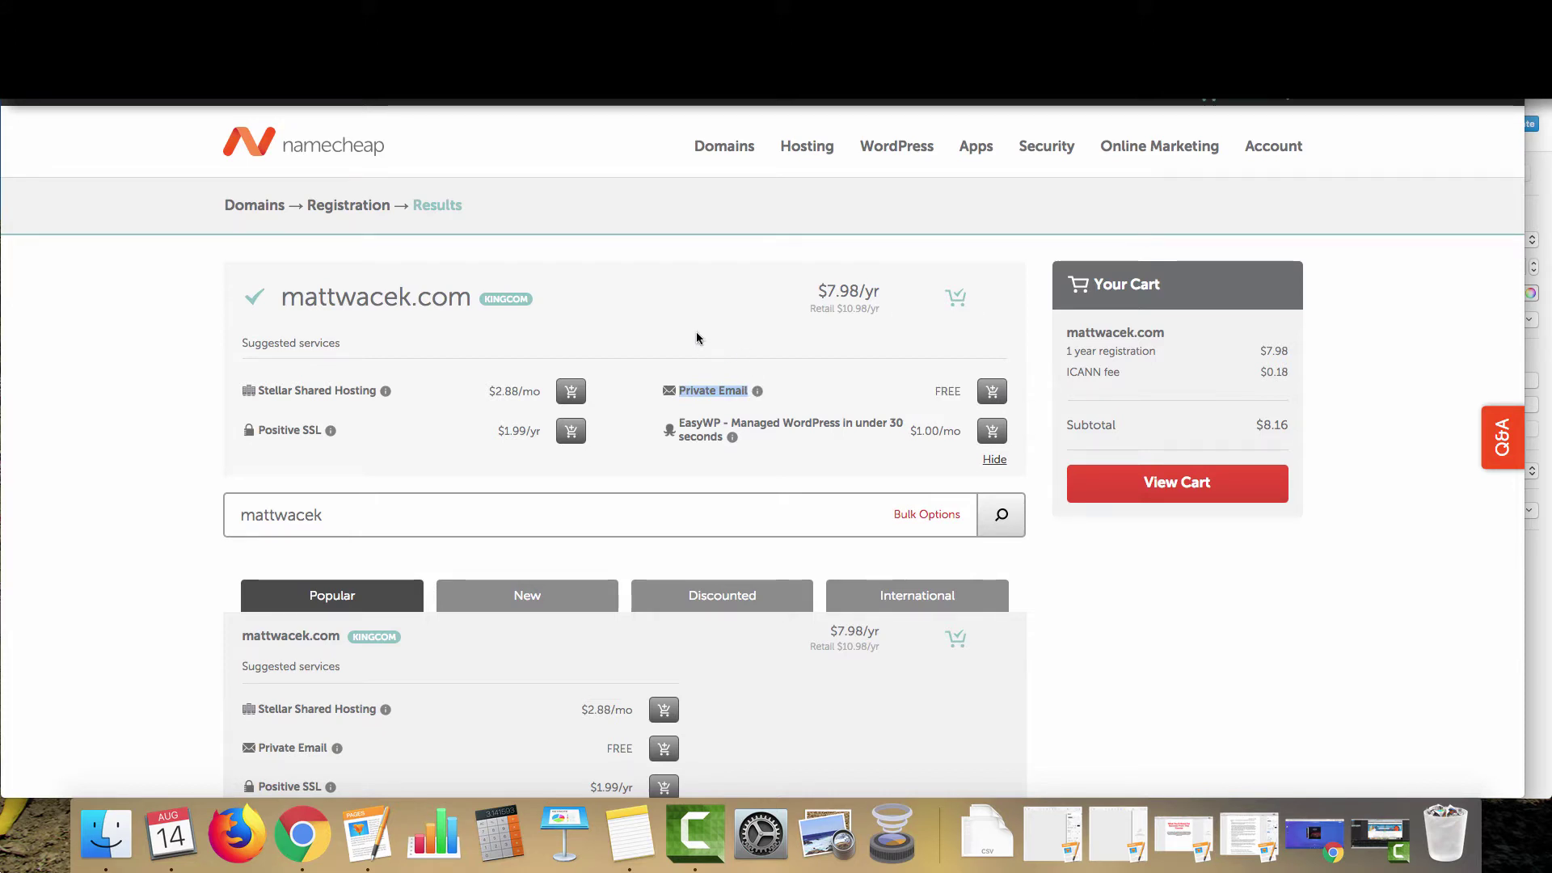
{"action": "left_click", "coordinate": [745, 353]}
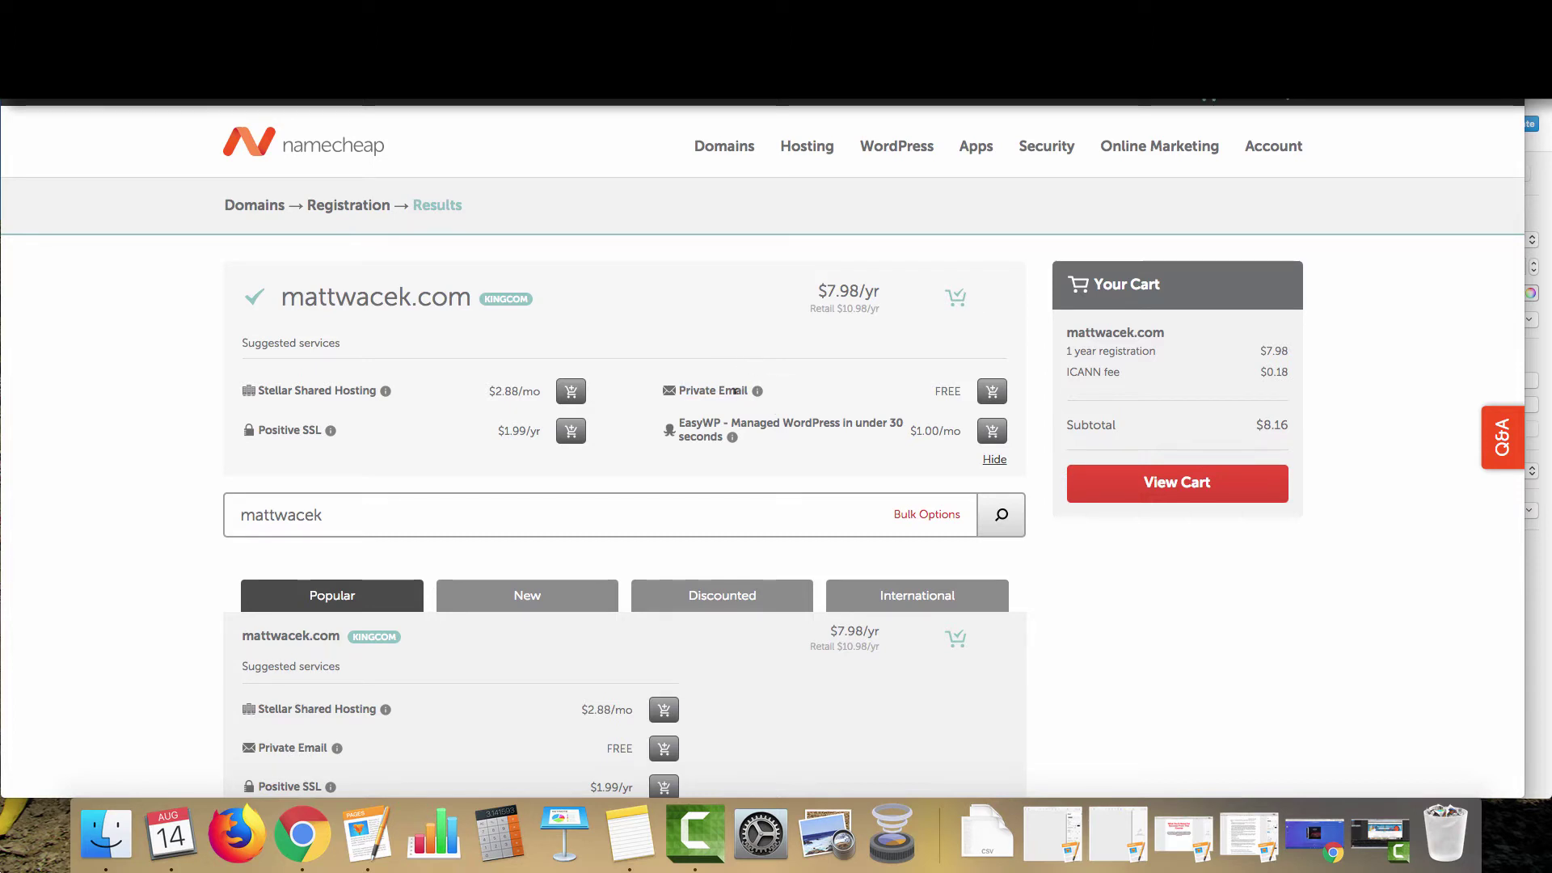
{"action": "mouse_move", "coordinate": [760, 397]}
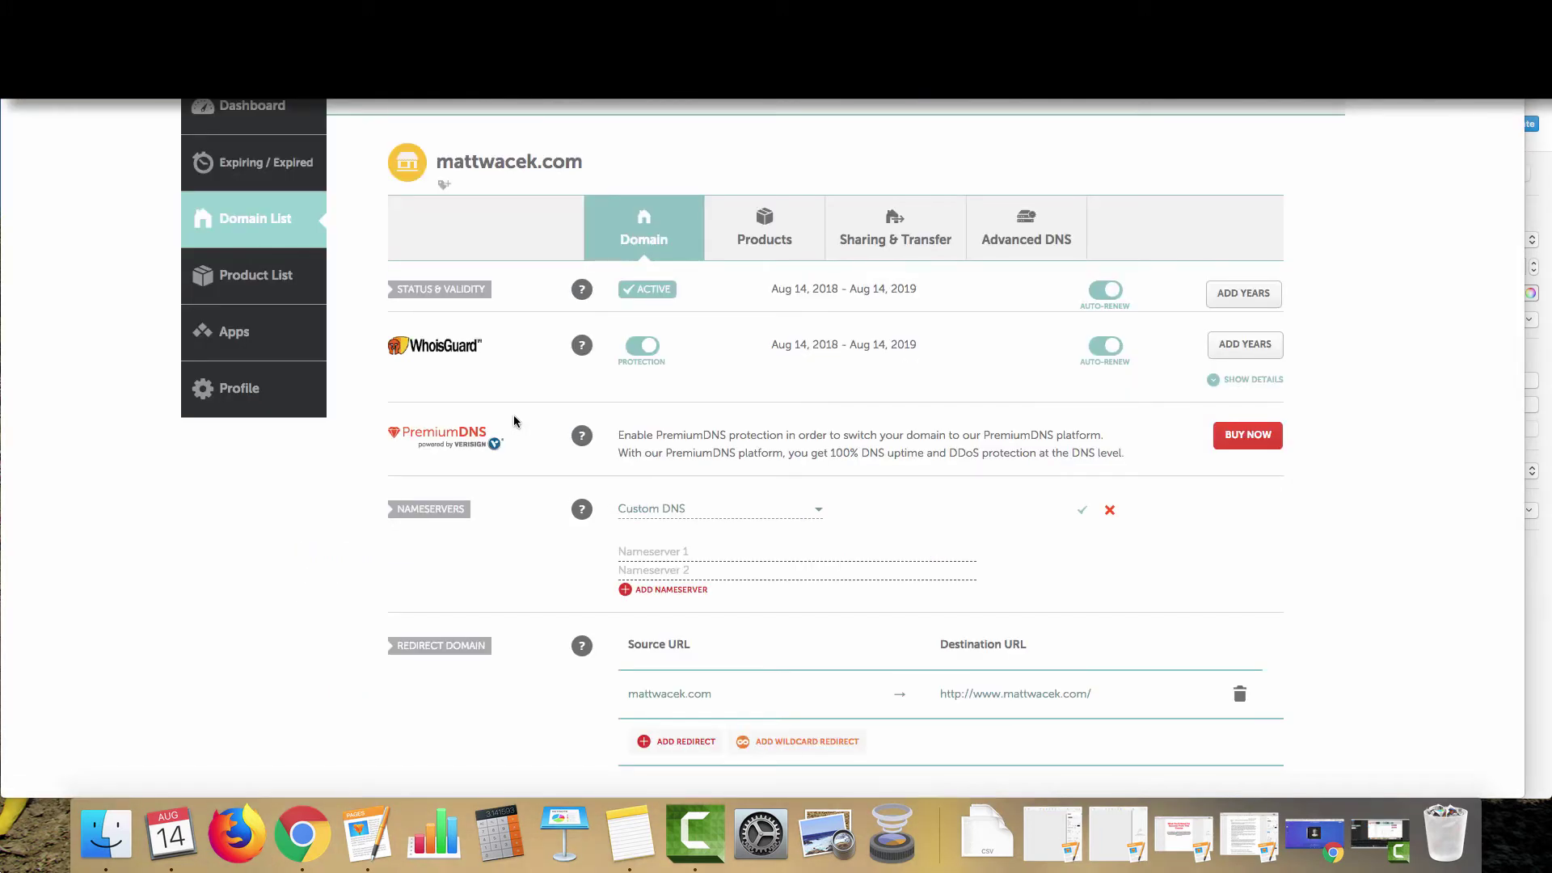
Switch the domain's Nameservers setting to Custom DNS
{"action": "scroll", "coordinate": [513, 420], "scroll_direction": "up", "scroll_amount": 1}
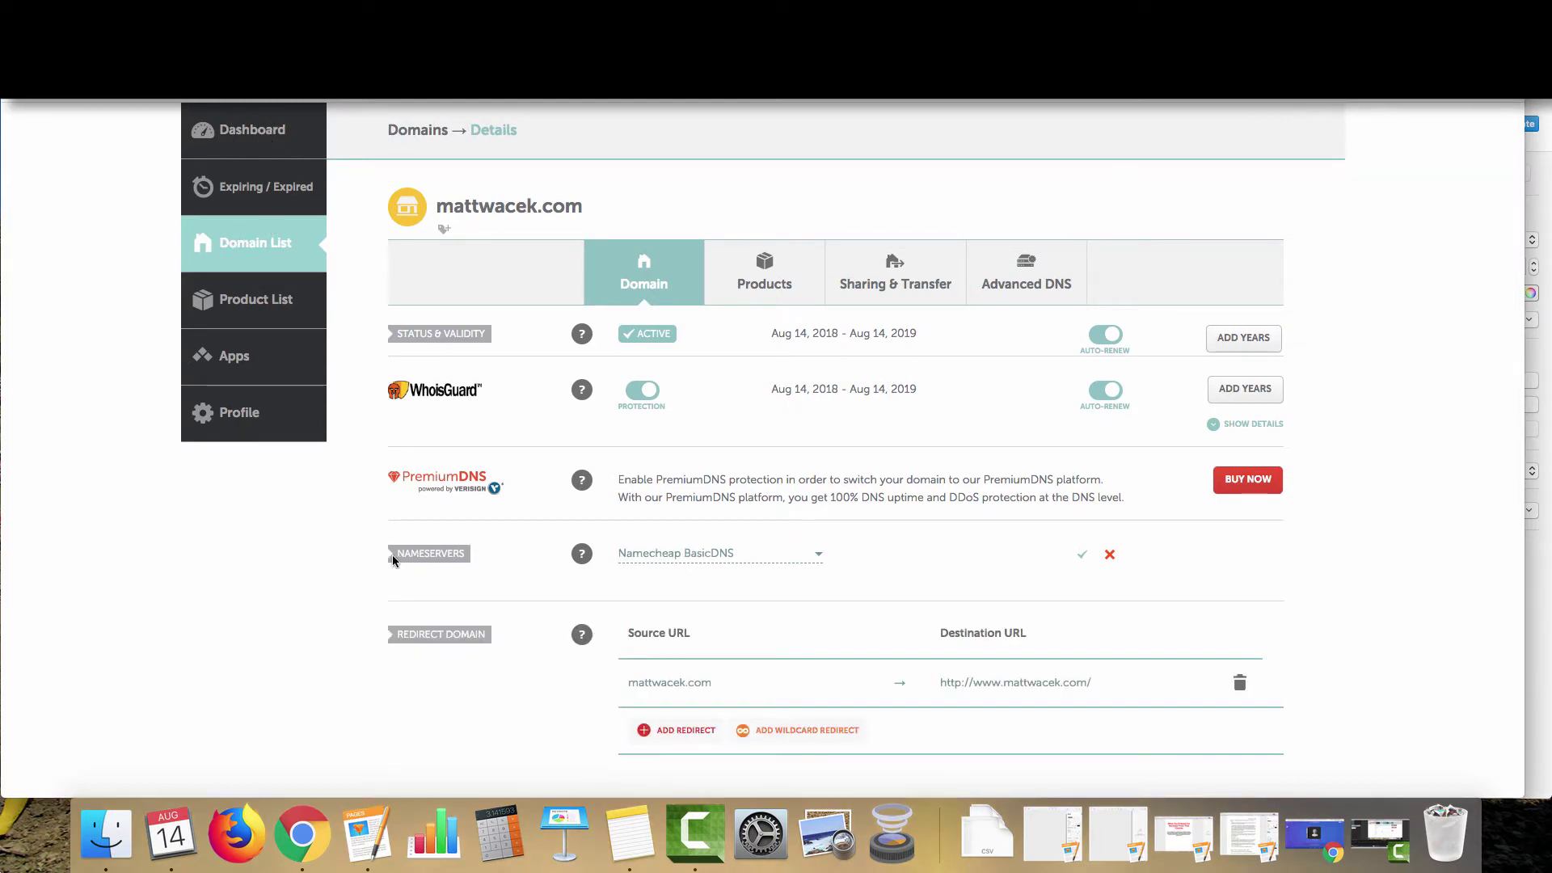
{"action": "left_click_drag", "start_coordinate": [392, 560], "coordinate": [464, 559]}
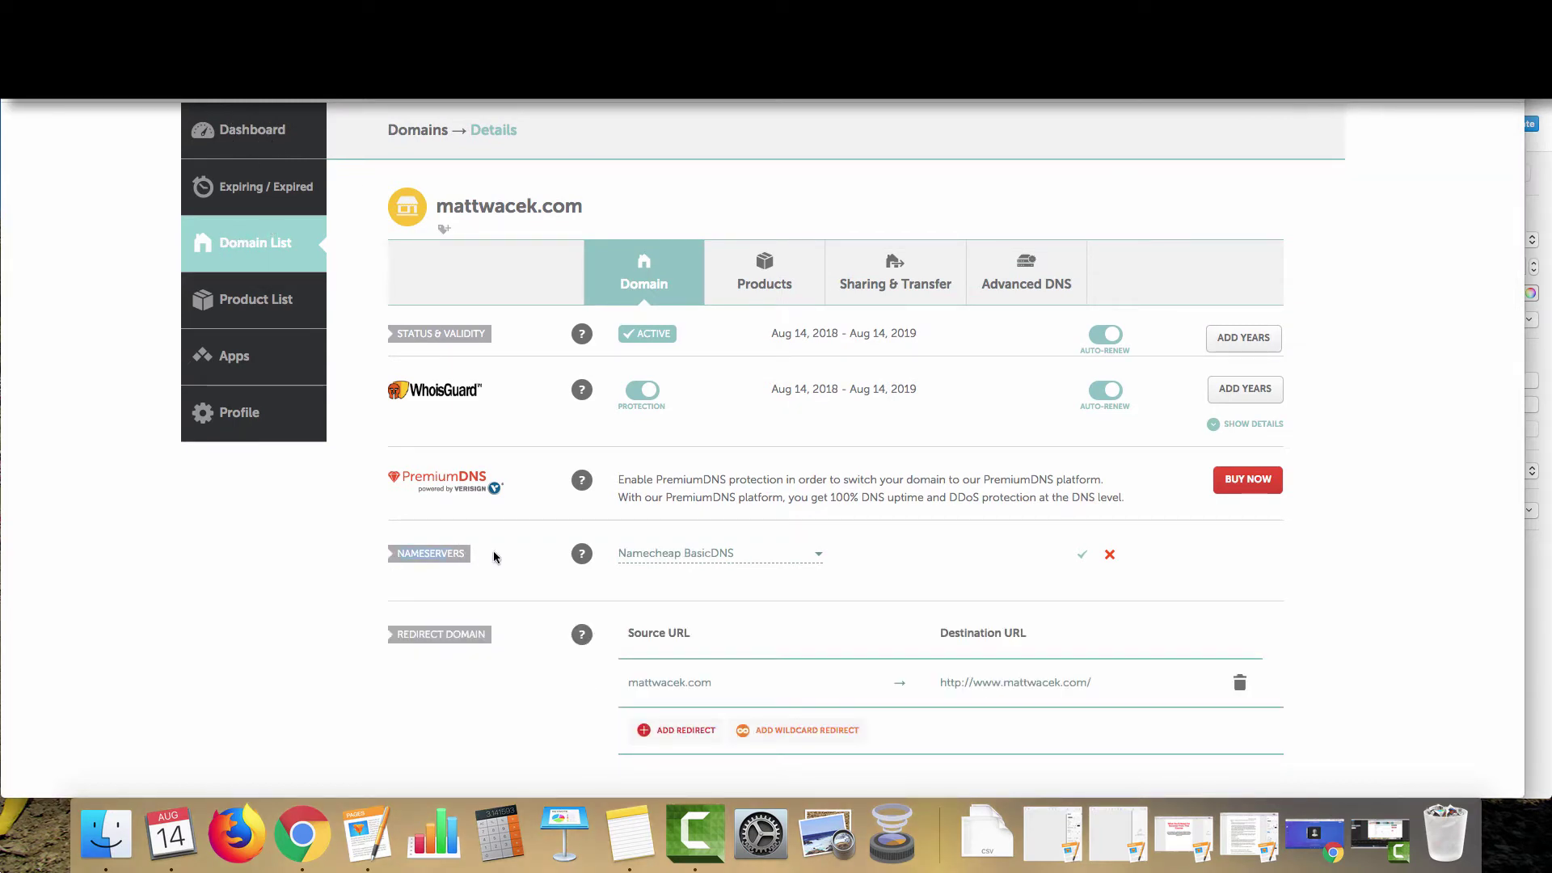
{"action": "left_click", "coordinate": [805, 559]}
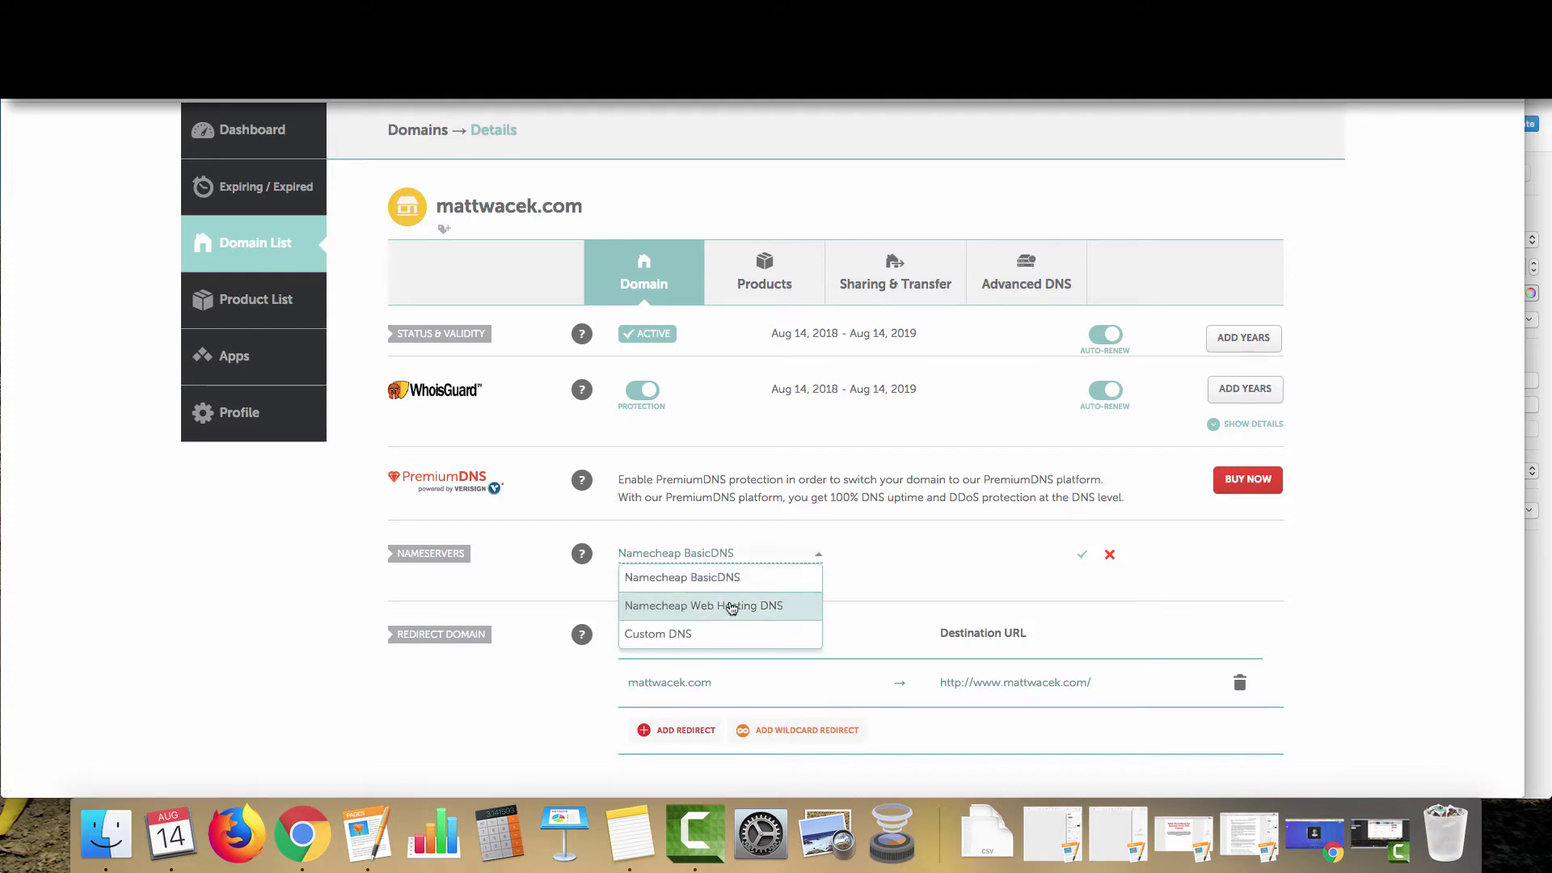
{"action": "left_click", "coordinate": [709, 635]}
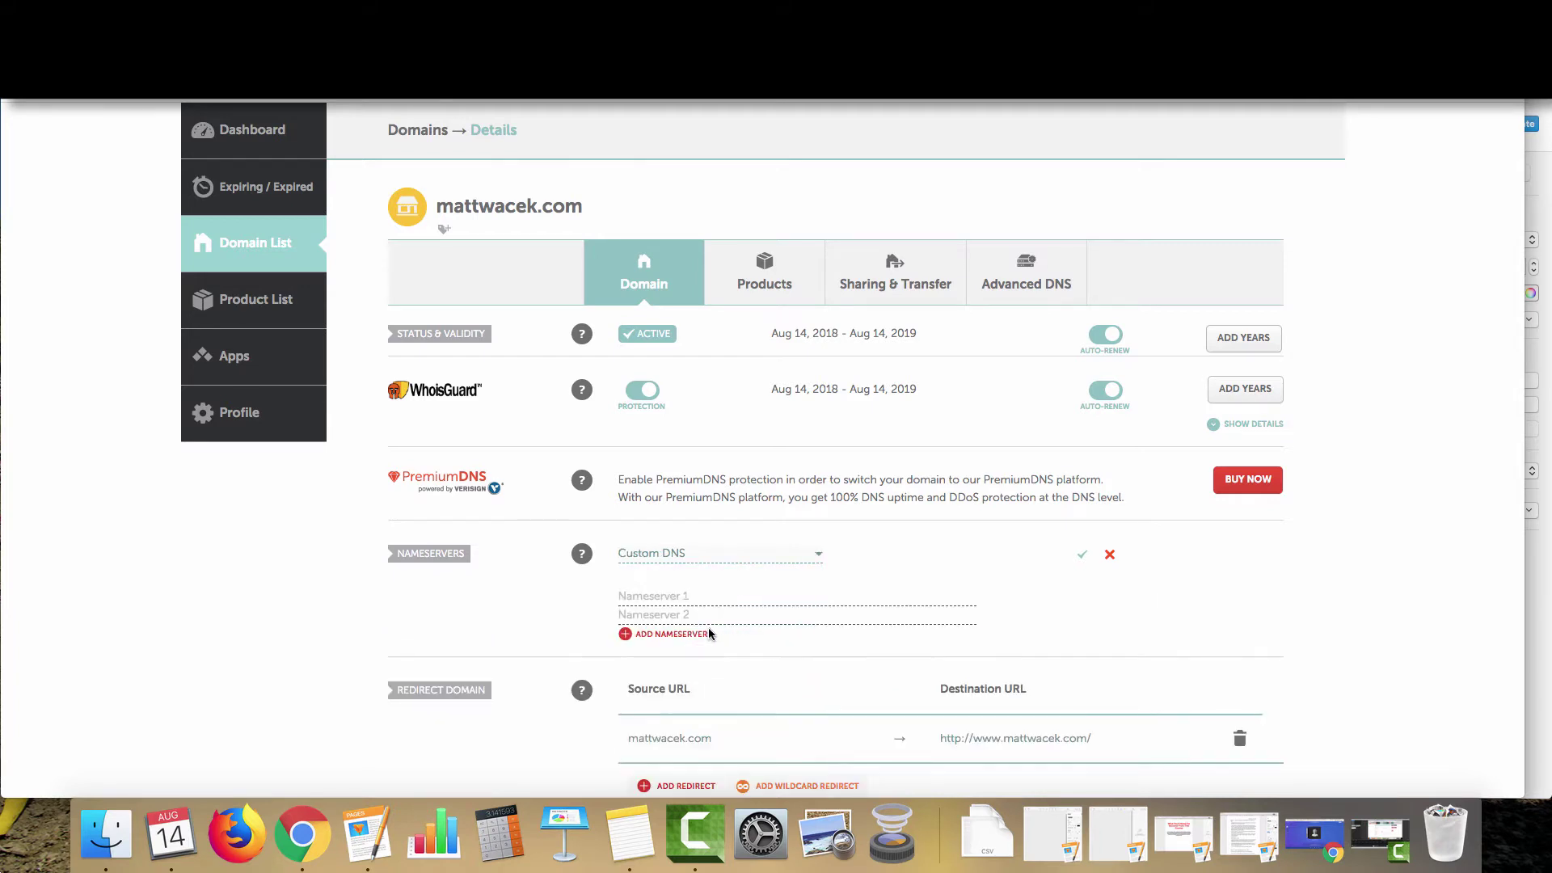
Select the Nameserver 1 field, then select the domain name at the top of the page
{"action": "left_click", "coordinate": [685, 584]}
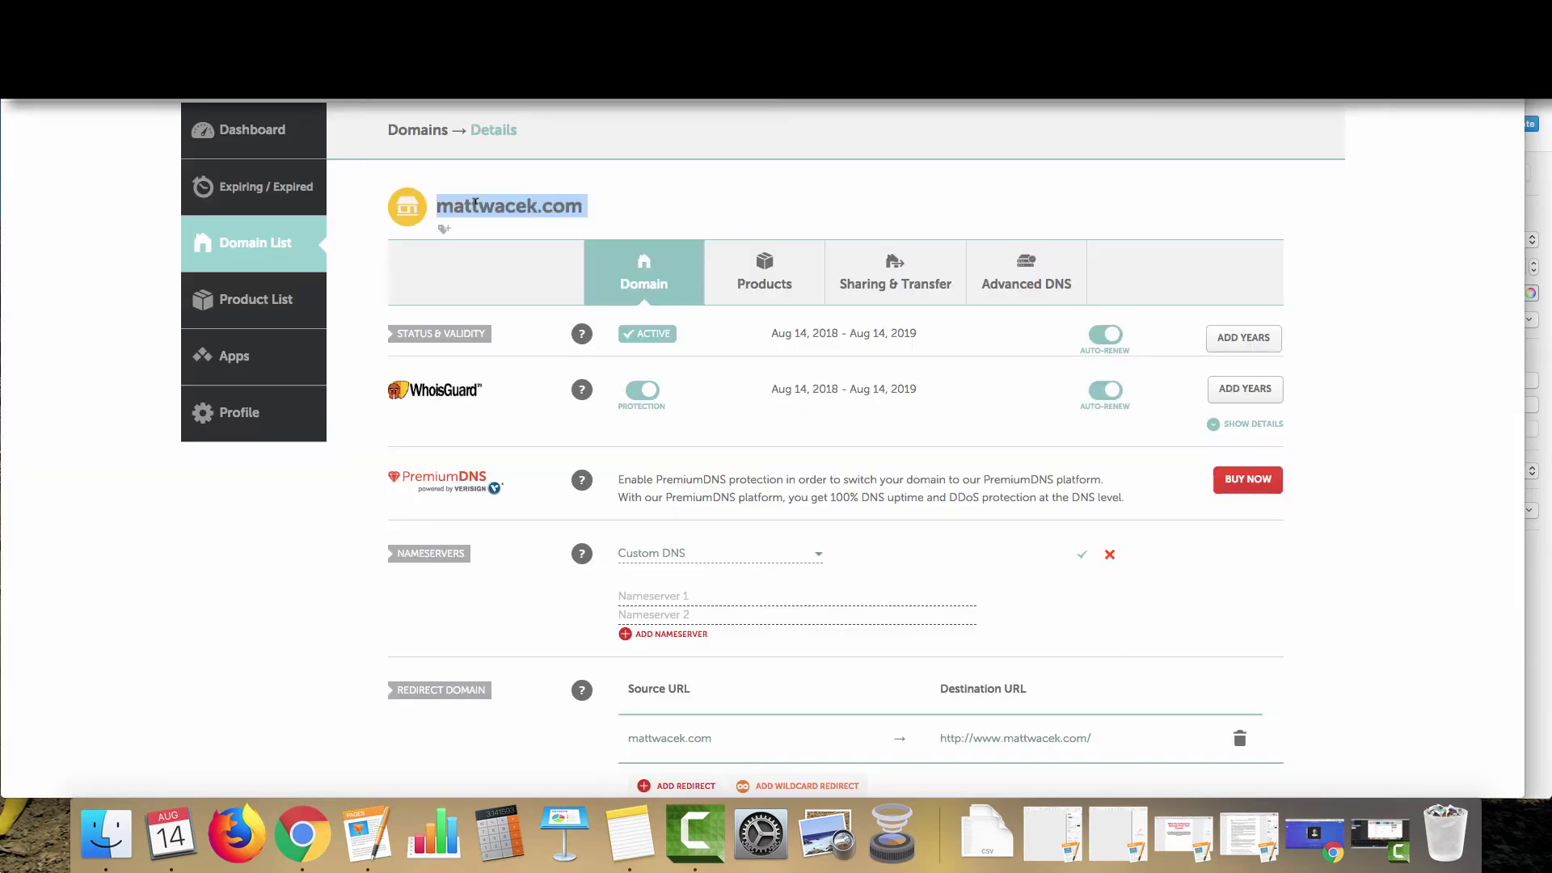
{"action": "left_click", "coordinate": [578, 220]}
{"action": "left_click_drag", "start_coordinate": [417, 216], "coordinate": [585, 211]}
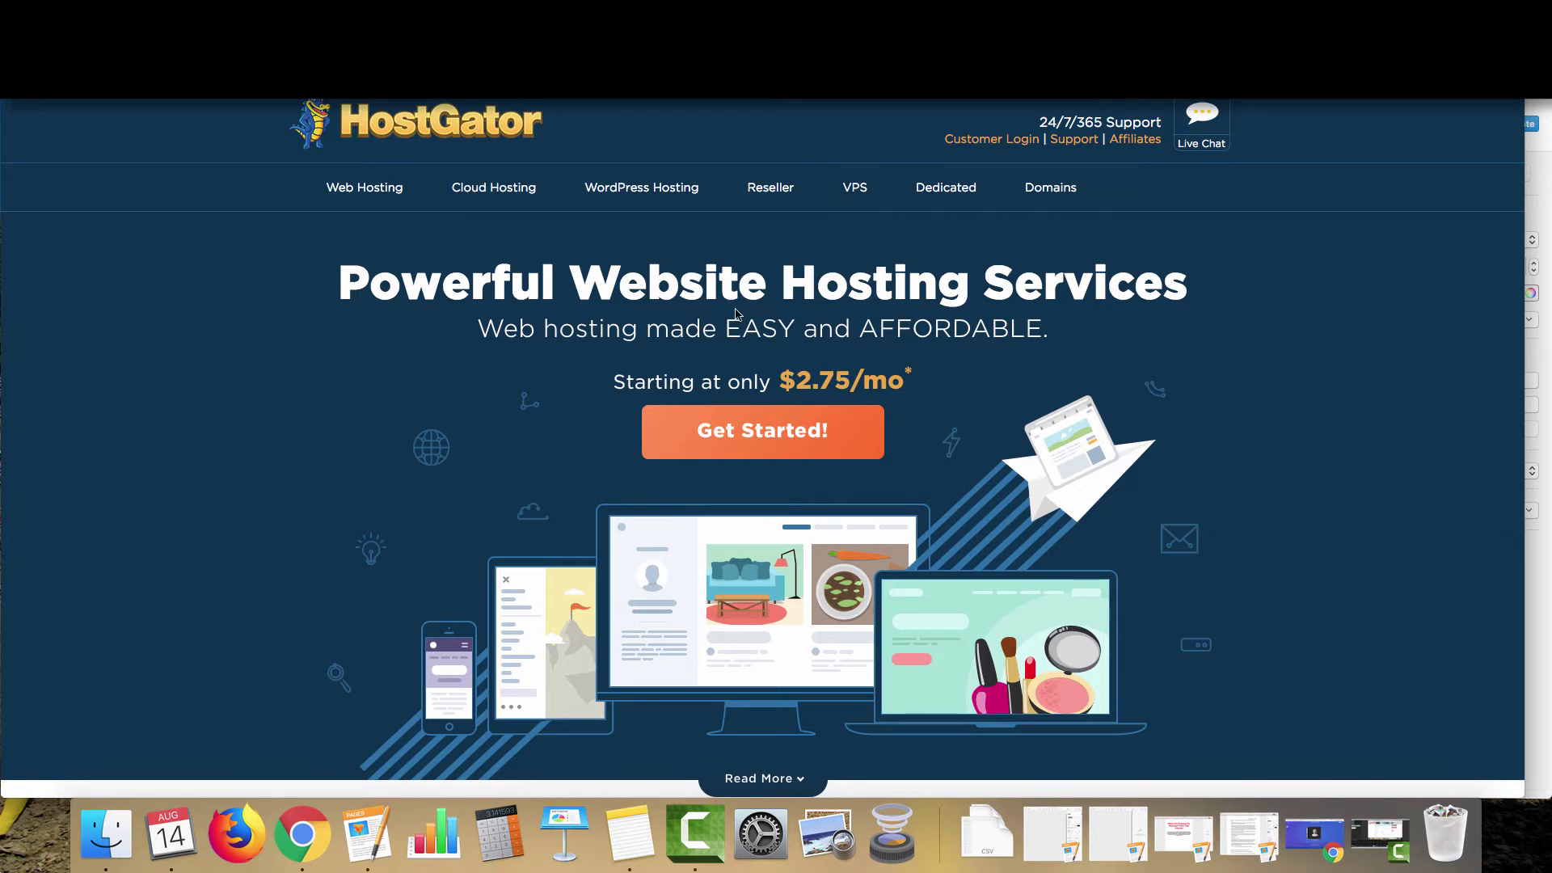
Compare HostGator's shared hosting plans, noting the Hatchling Plan, and start a Business Plan order
{"action": "left_click", "coordinate": [774, 434]}
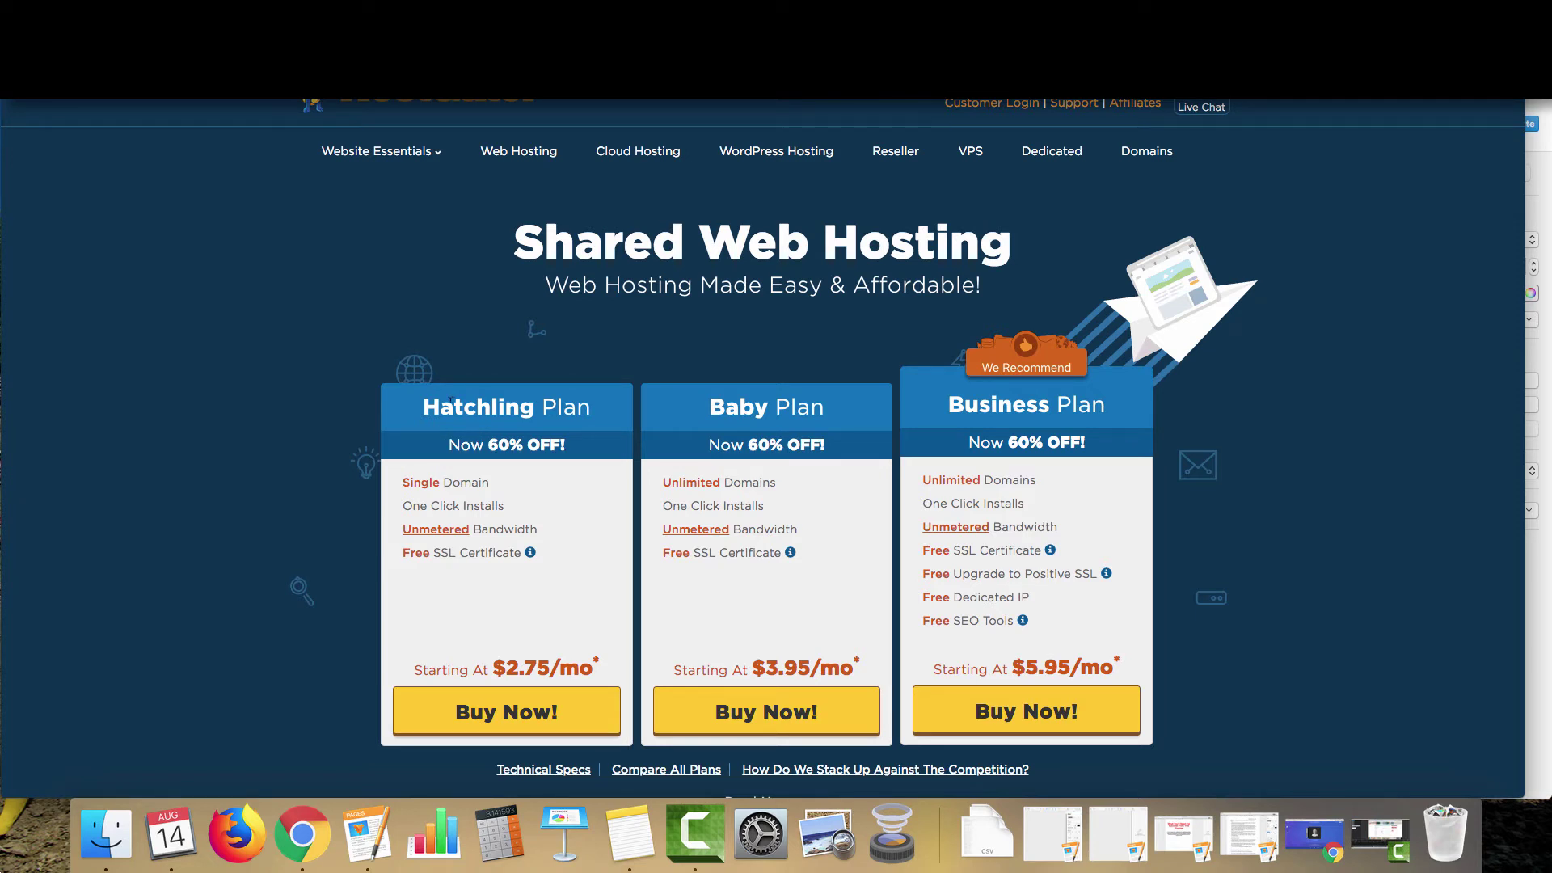
{"action": "left_click_drag", "start_coordinate": [422, 407], "coordinate": [583, 395]}
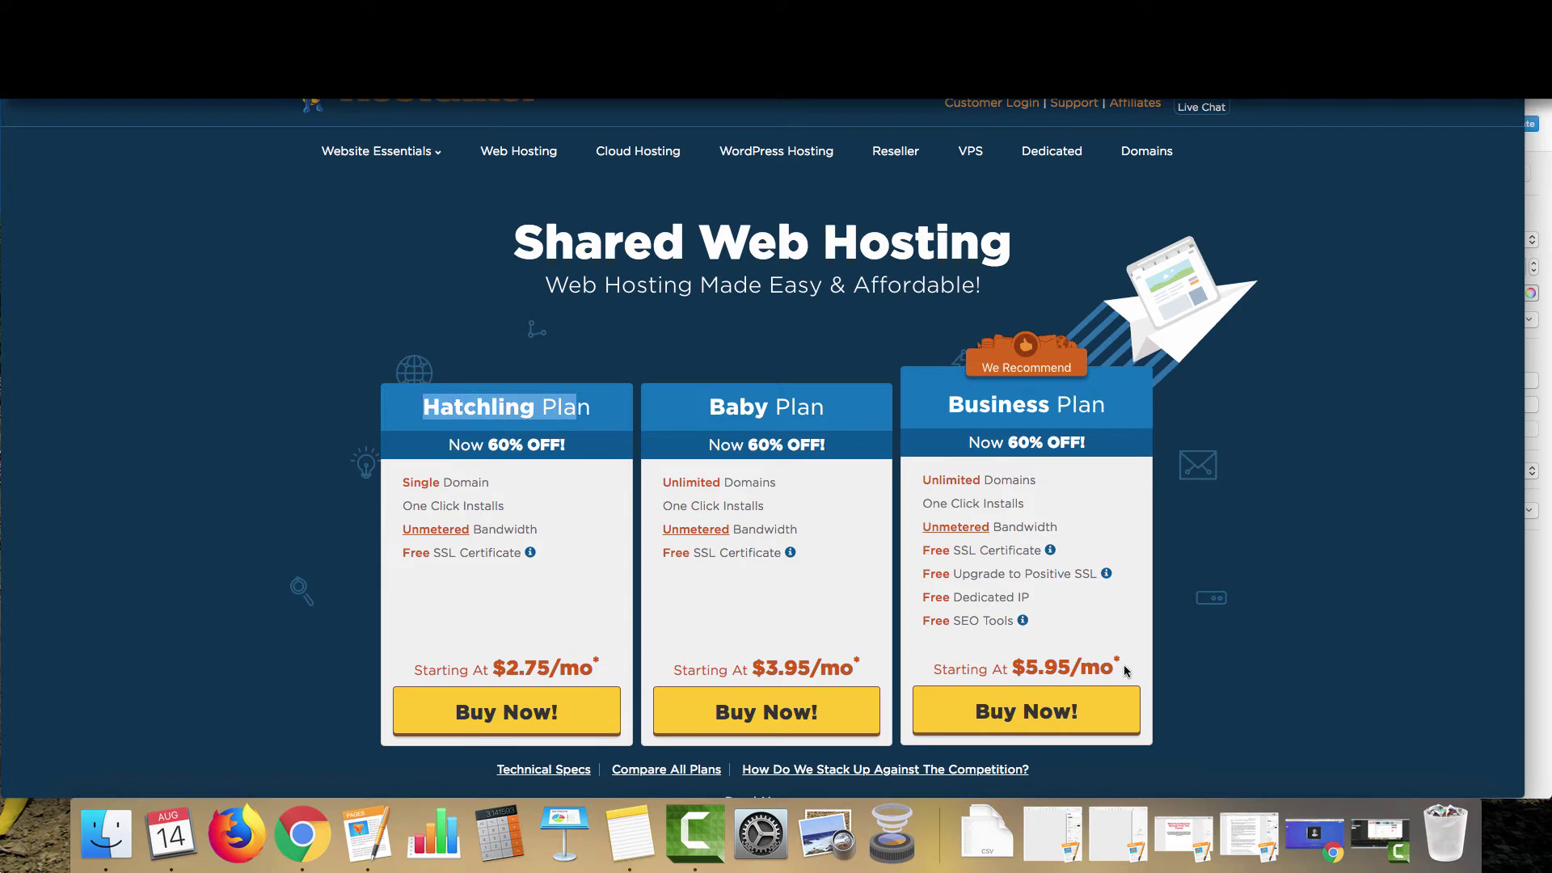
{"action": "left_click", "coordinate": [1092, 709]}
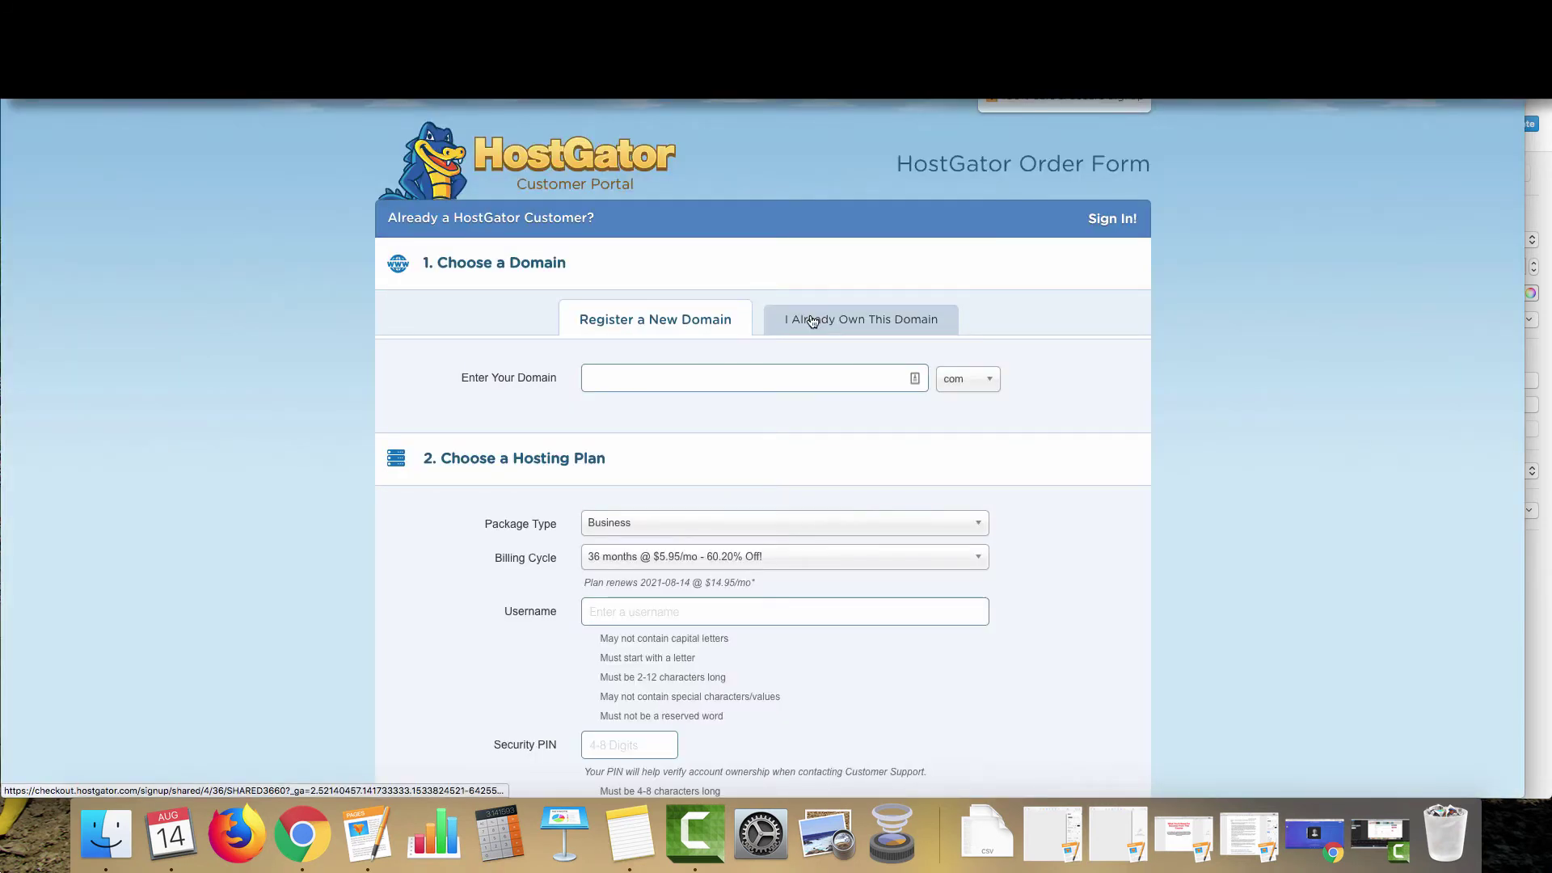
Add the already-owned personal-name .com domain as the order's primary domain
{"action": "left_click", "coordinate": [808, 320]}
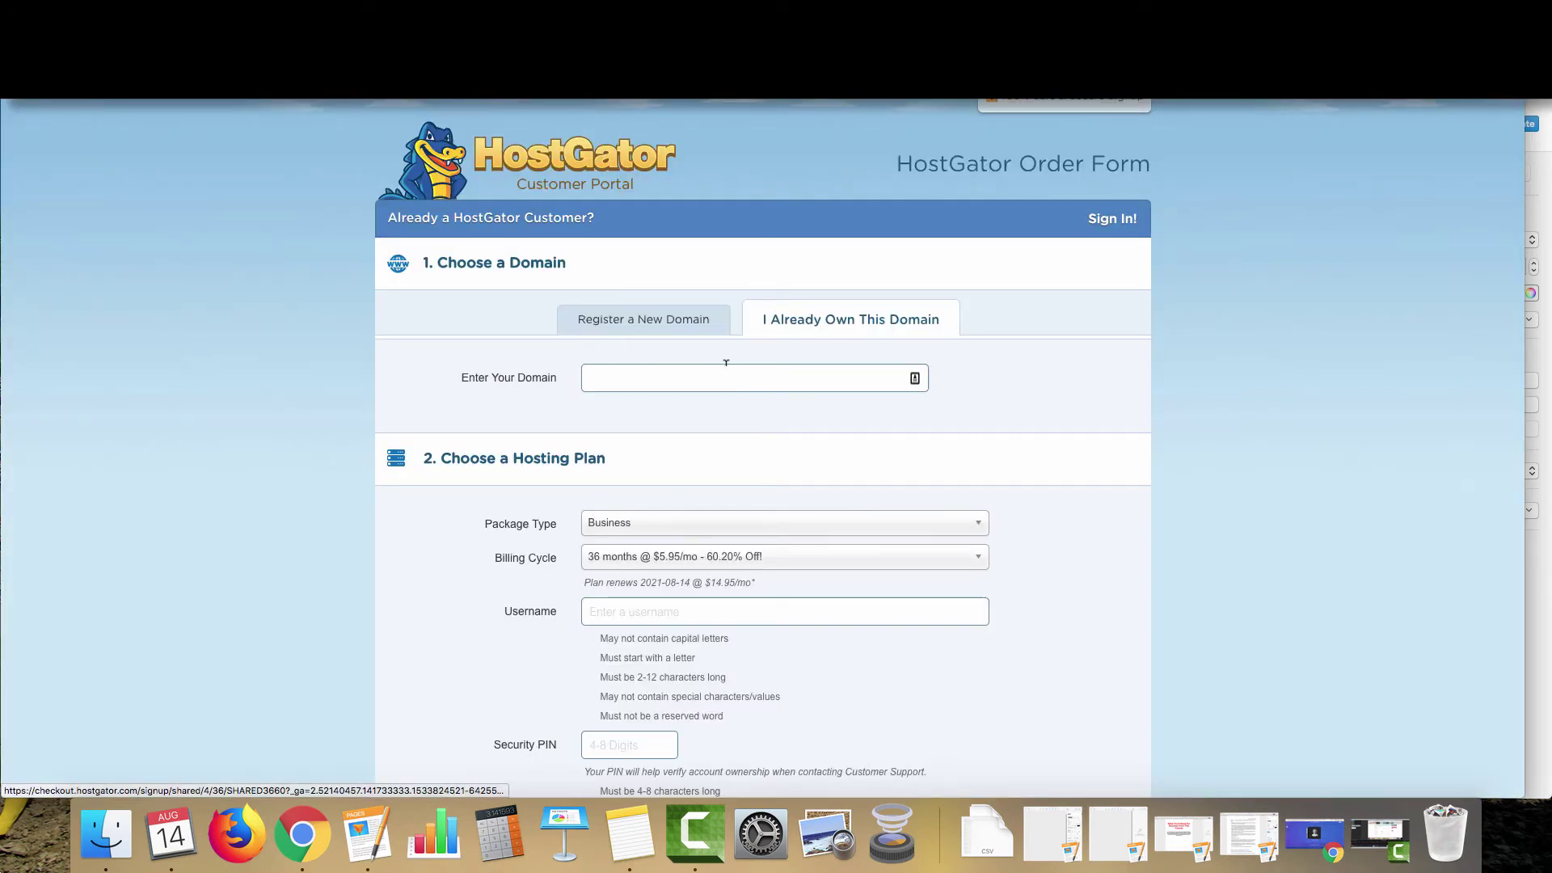
{"action": "left_click", "coordinate": [638, 326]}
{"action": "left_click", "coordinate": [654, 376]}
{"action": "type", "text": "mattwacek"}
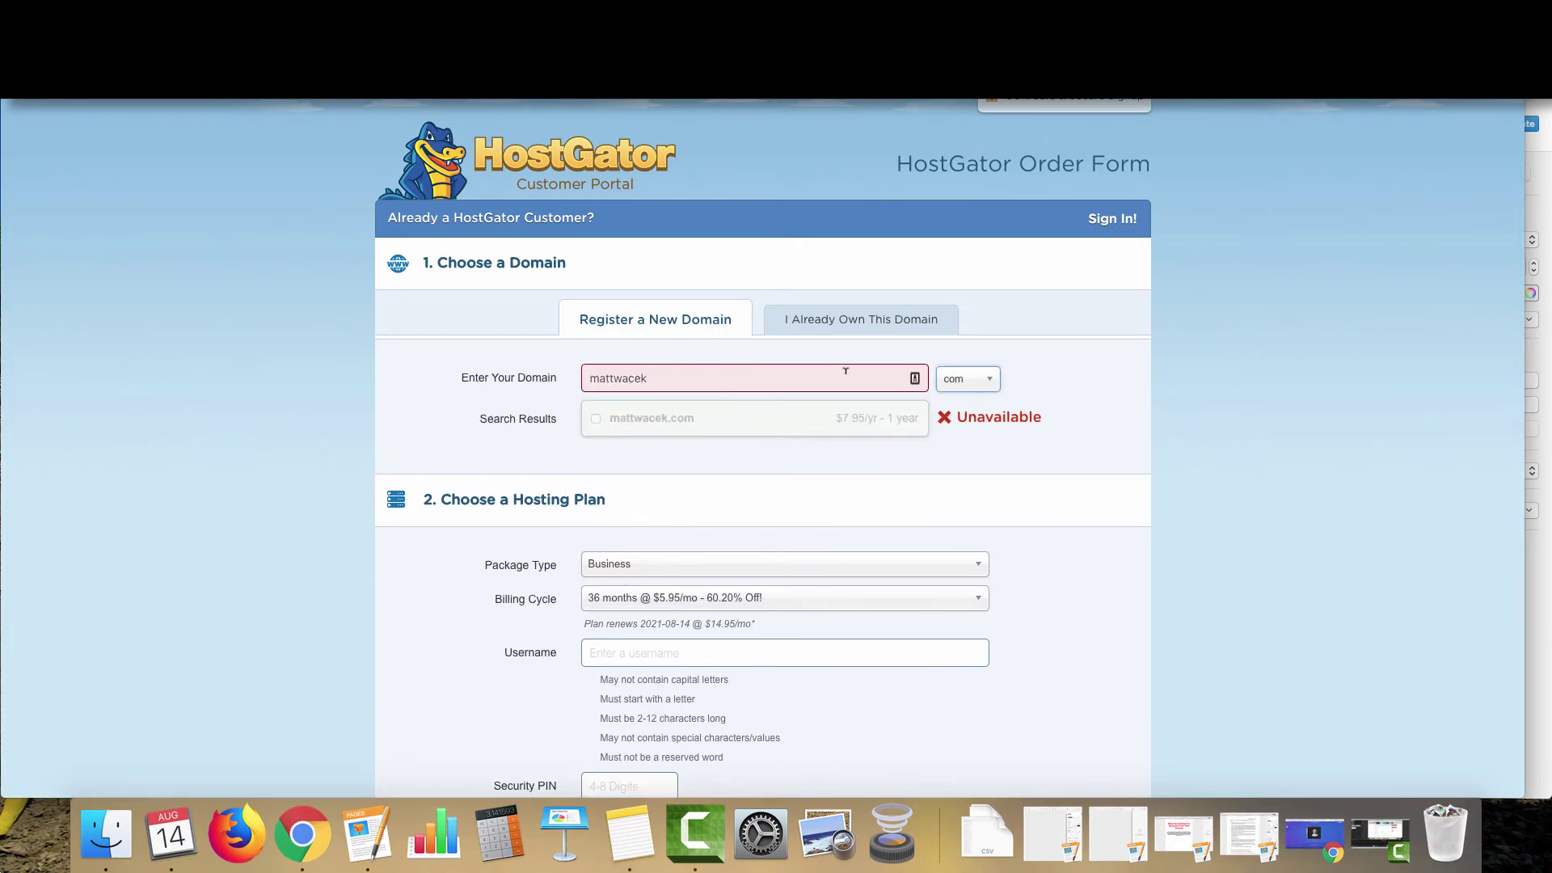
{"action": "left_click", "coordinate": [841, 320]}
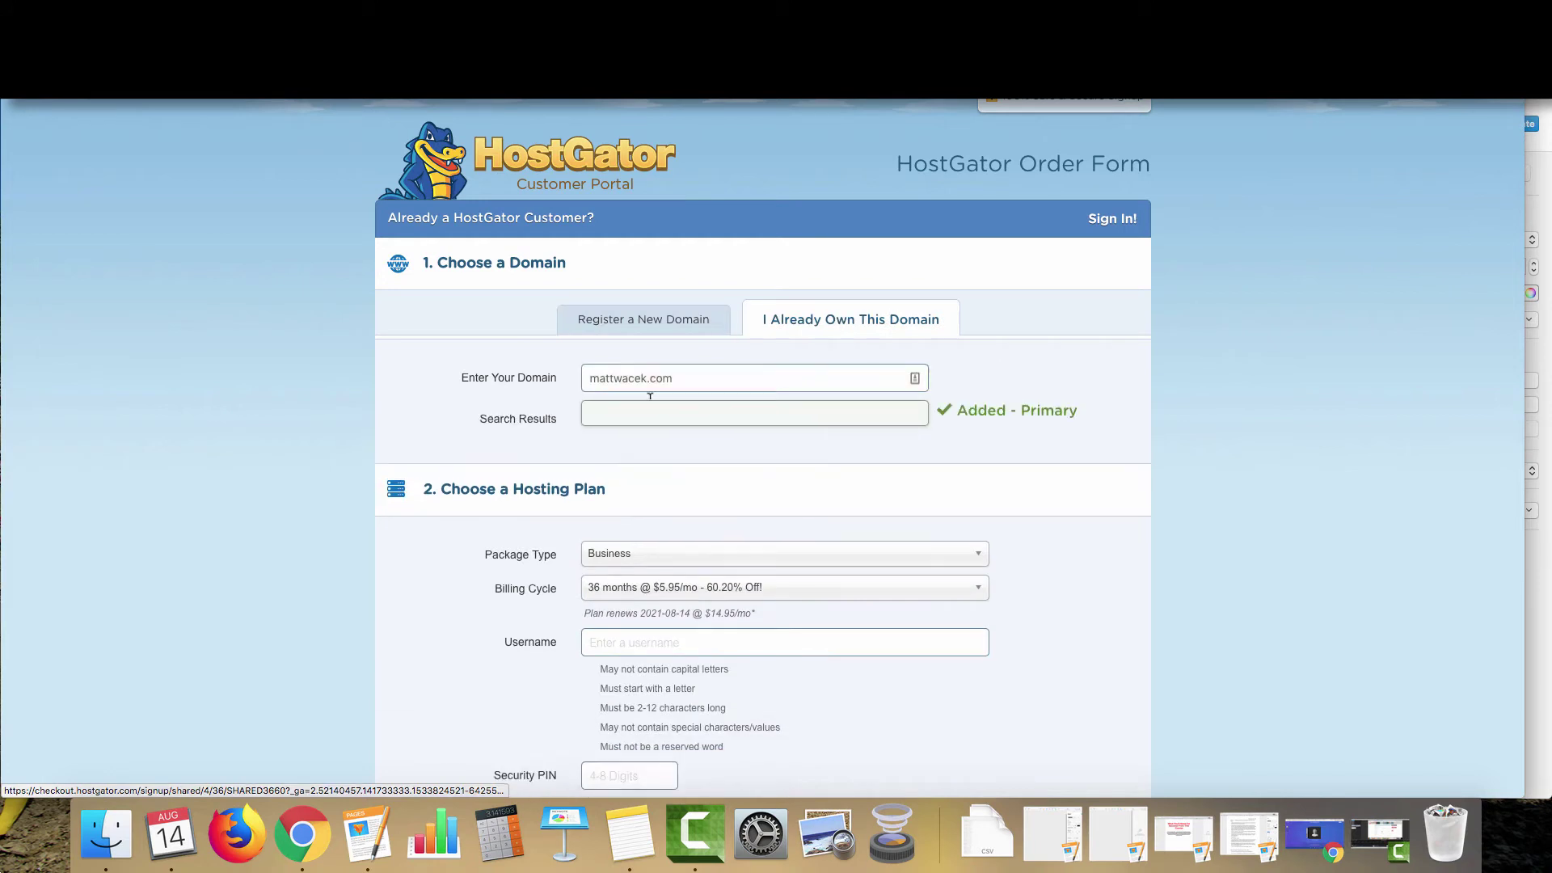
{"action": "left_click", "coordinate": [604, 323]}
{"action": "scroll", "coordinate": [604, 323], "scroll_direction": "down", "scroll_amount": 3}
{"action": "scroll", "coordinate": [831, 378], "scroll_direction": "down", "scroll_amount": 2}
{"action": "scroll", "coordinate": [830, 378], "scroll_direction": "down", "scroll_amount": 5}
Keep package type Business and set the billing cycle to 1 month at $16.95/mo
{"action": "left_click", "coordinate": [648, 479]}
{"action": "left_click", "coordinate": [463, 475]}
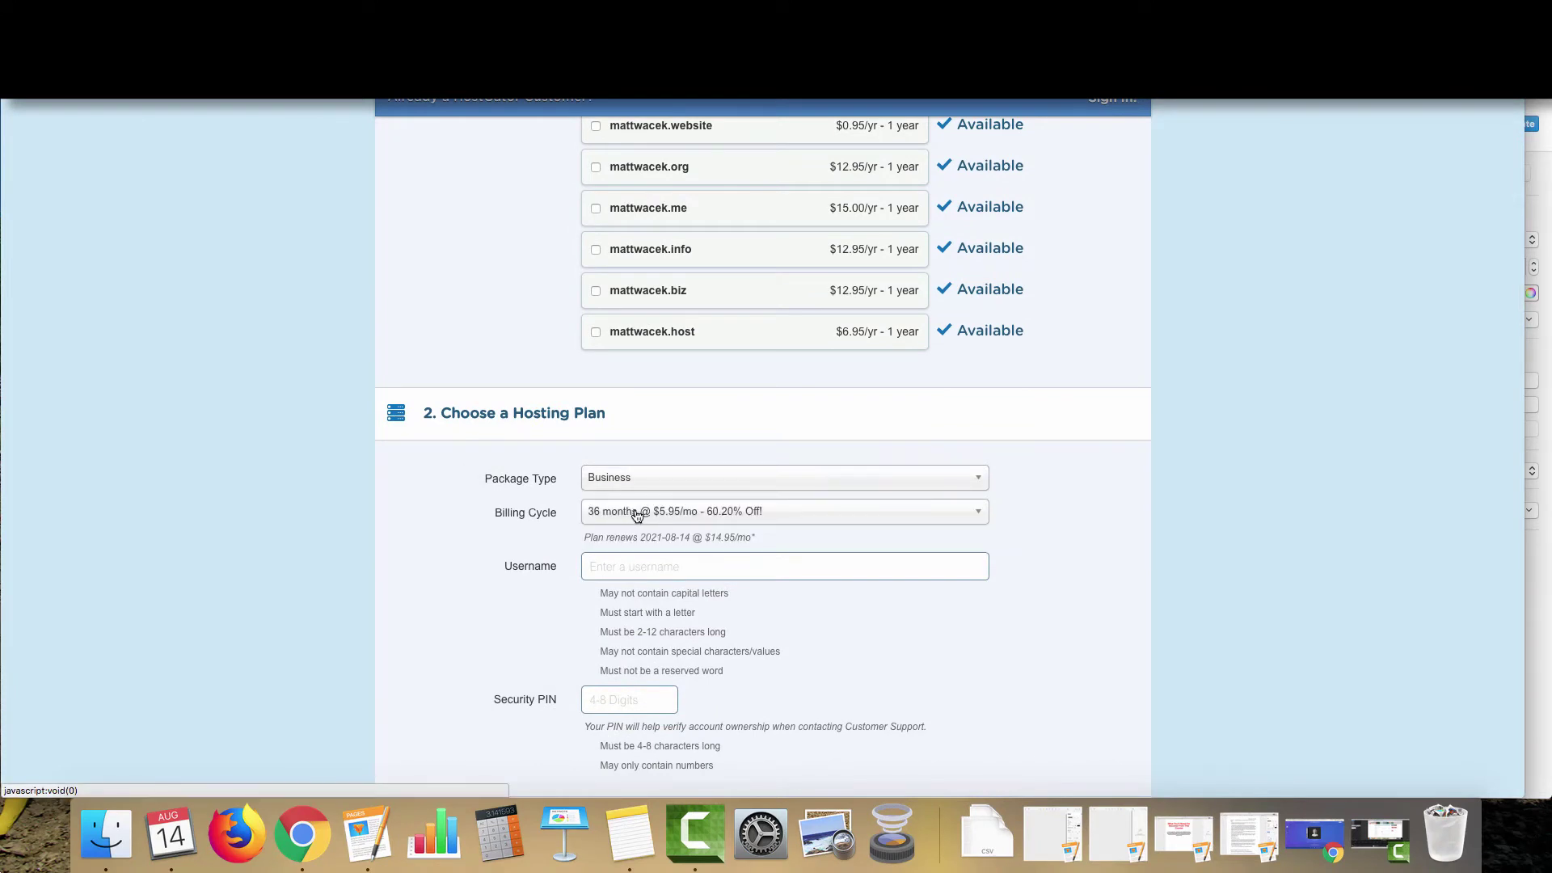
{"action": "left_click", "coordinate": [637, 518]}
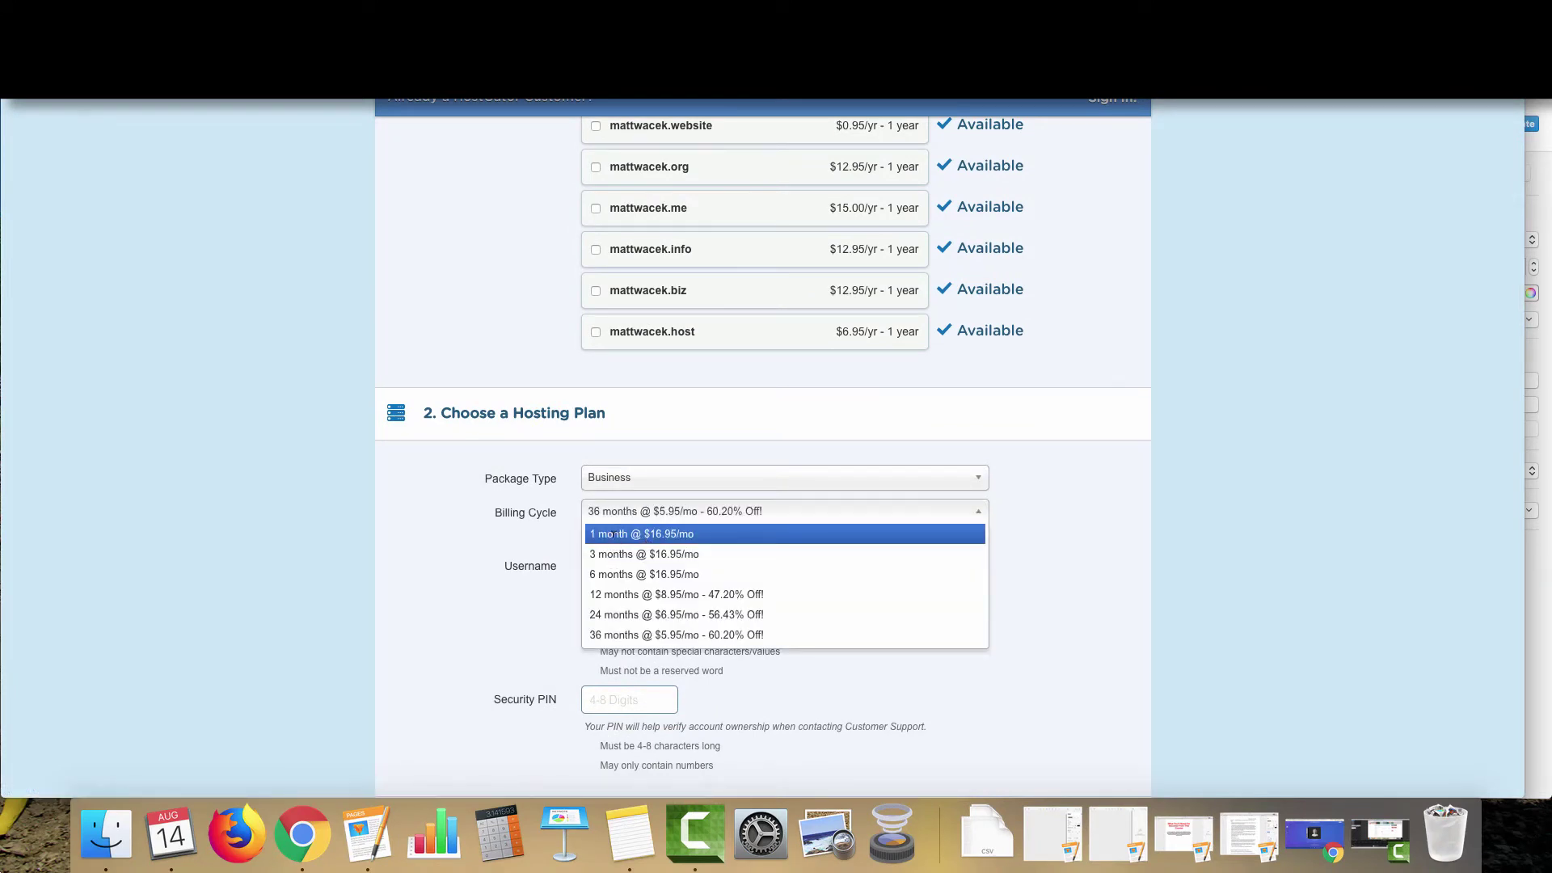
{"action": "left_click", "coordinate": [614, 537]}
{"action": "scroll", "coordinate": [637, 572], "scroll_direction": "down", "scroll_amount": 2}
{"action": "left_click", "coordinate": [521, 520]}
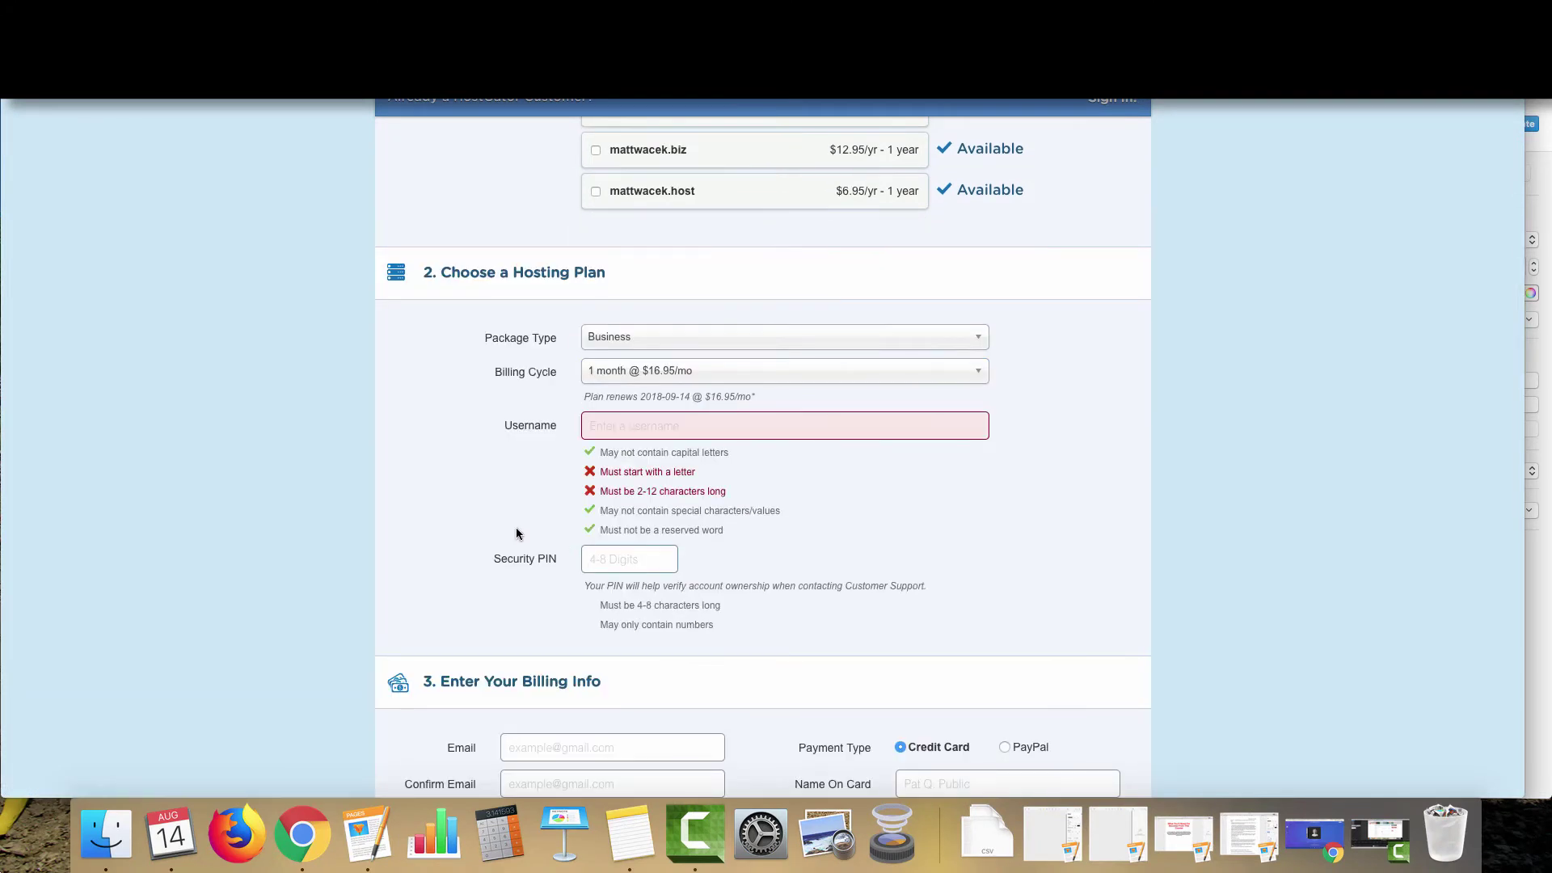
{"action": "scroll", "coordinate": [485, 501], "scroll_direction": "down", "scroll_amount": 10}
{"action": "scroll", "coordinate": [560, 494], "scroll_direction": "down", "scroll_amount": 5}
{"action": "scroll", "coordinate": [550, 517], "scroll_direction": "down", "scroll_amount": 6}
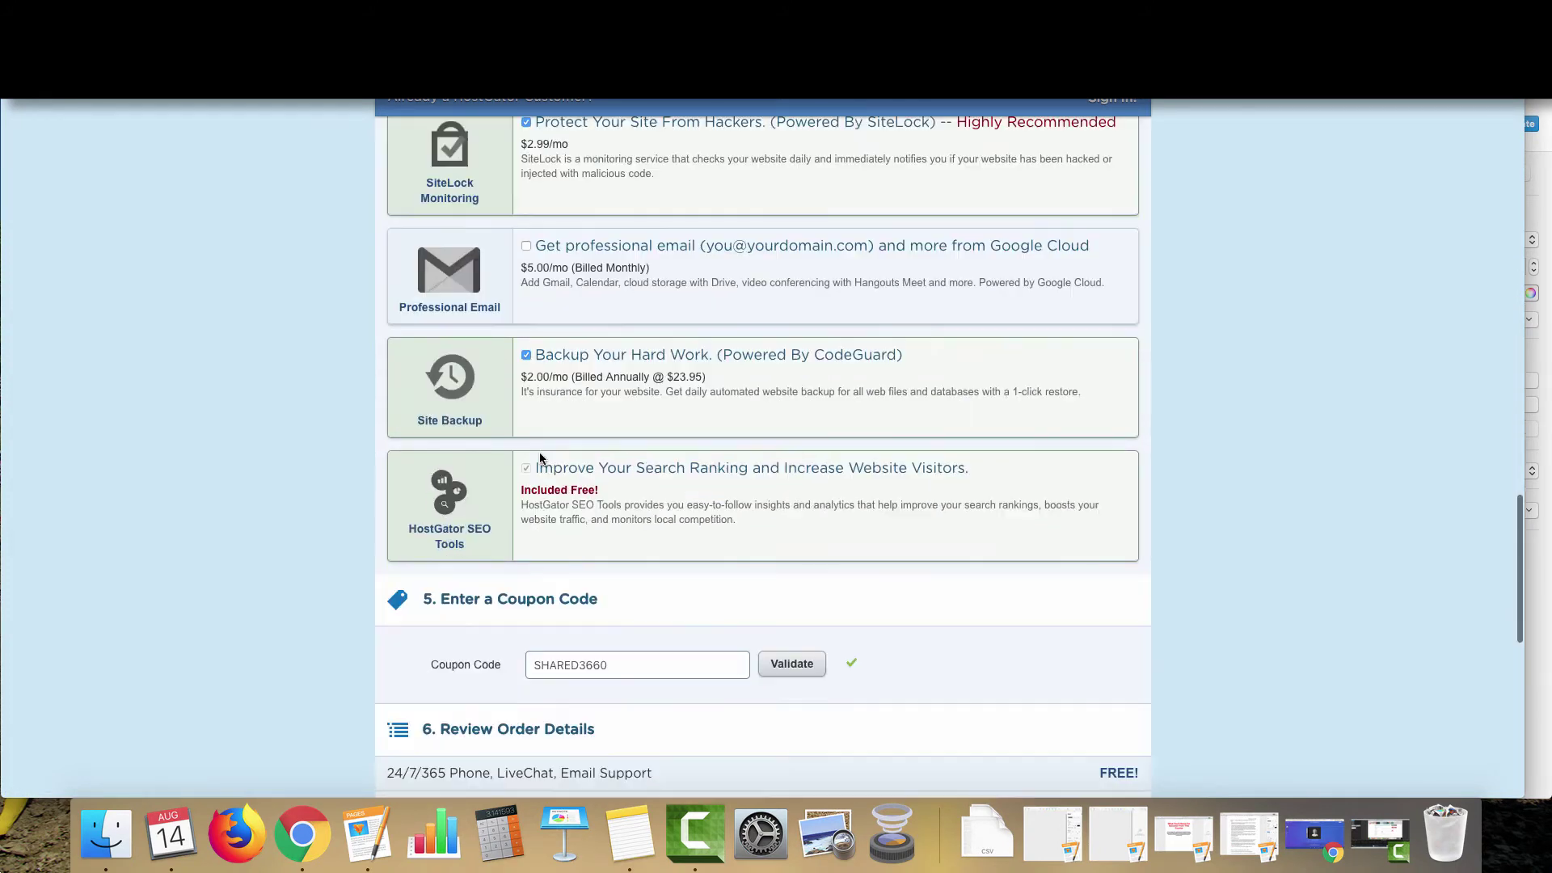
Validate coupon code 1cent so the amount due drops to $0.01
{"action": "scroll", "coordinate": [537, 469], "scroll_direction": "up", "scroll_amount": 4}
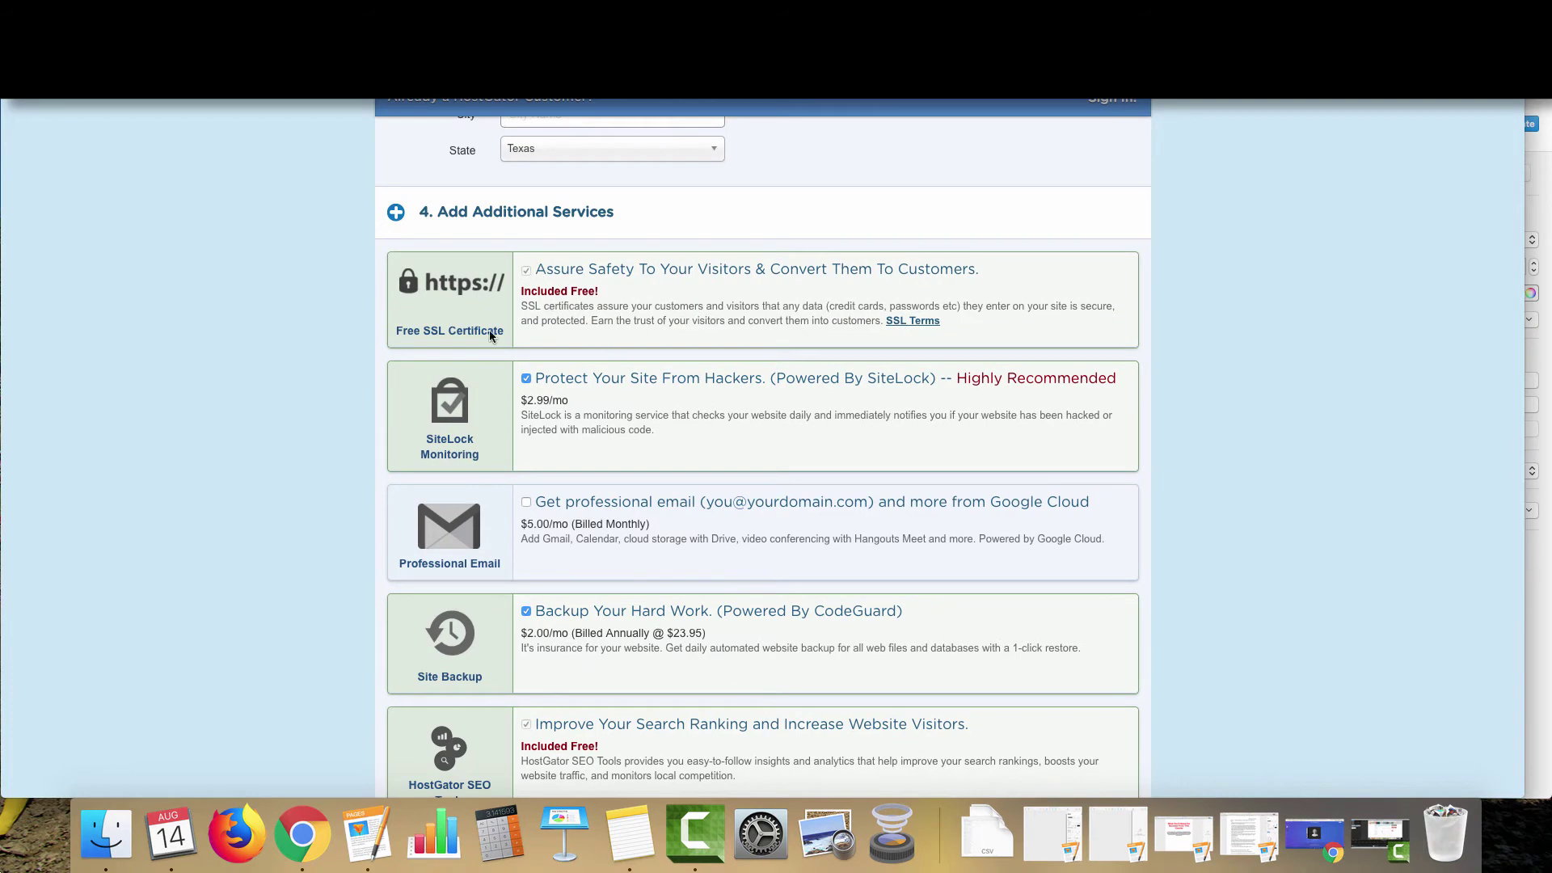
{"action": "scroll", "coordinate": [517, 452], "scroll_direction": "down", "scroll_amount": 2}
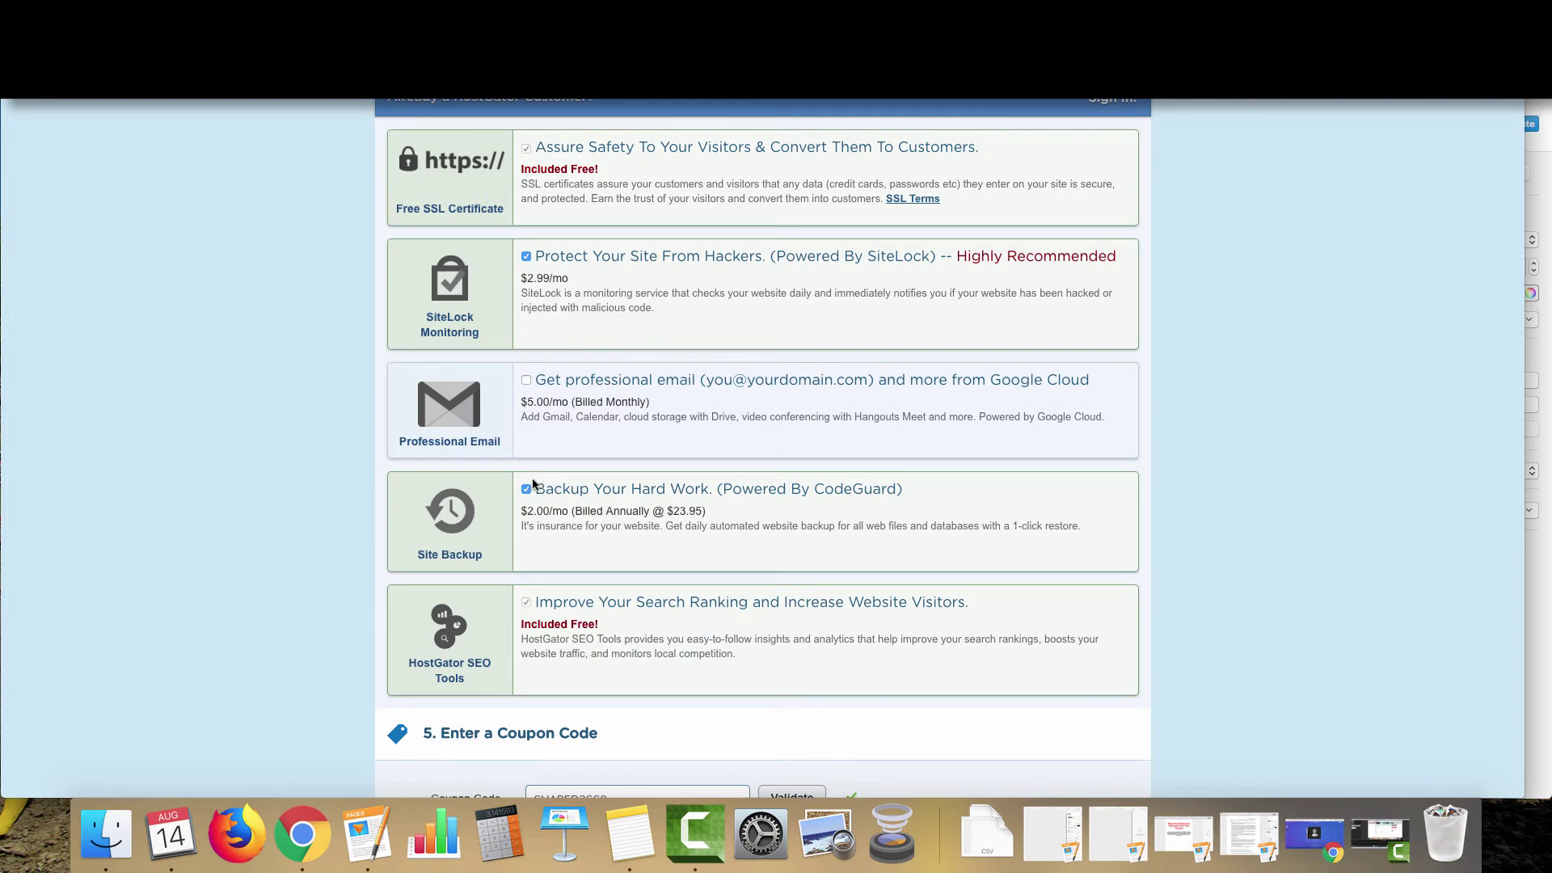
{"action": "scroll", "coordinate": [550, 340], "scroll_direction": "down", "scroll_amount": 6}
{"action": "left_click", "coordinate": [549, 340]}
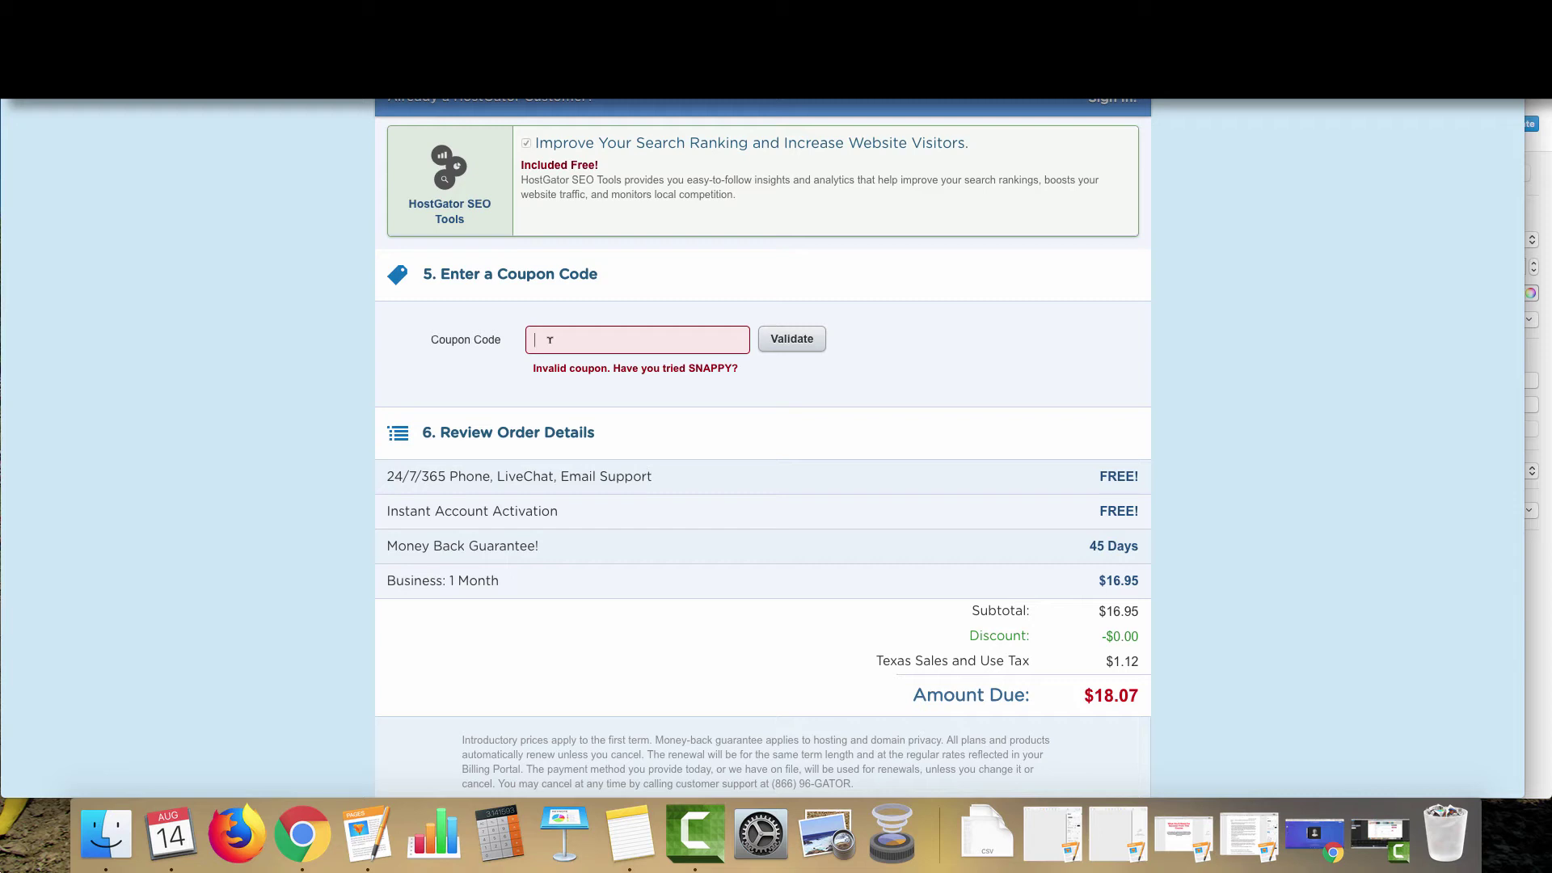
{"action": "type", "text": "1cent"}
{"action": "left_click", "coordinate": [772, 343]}
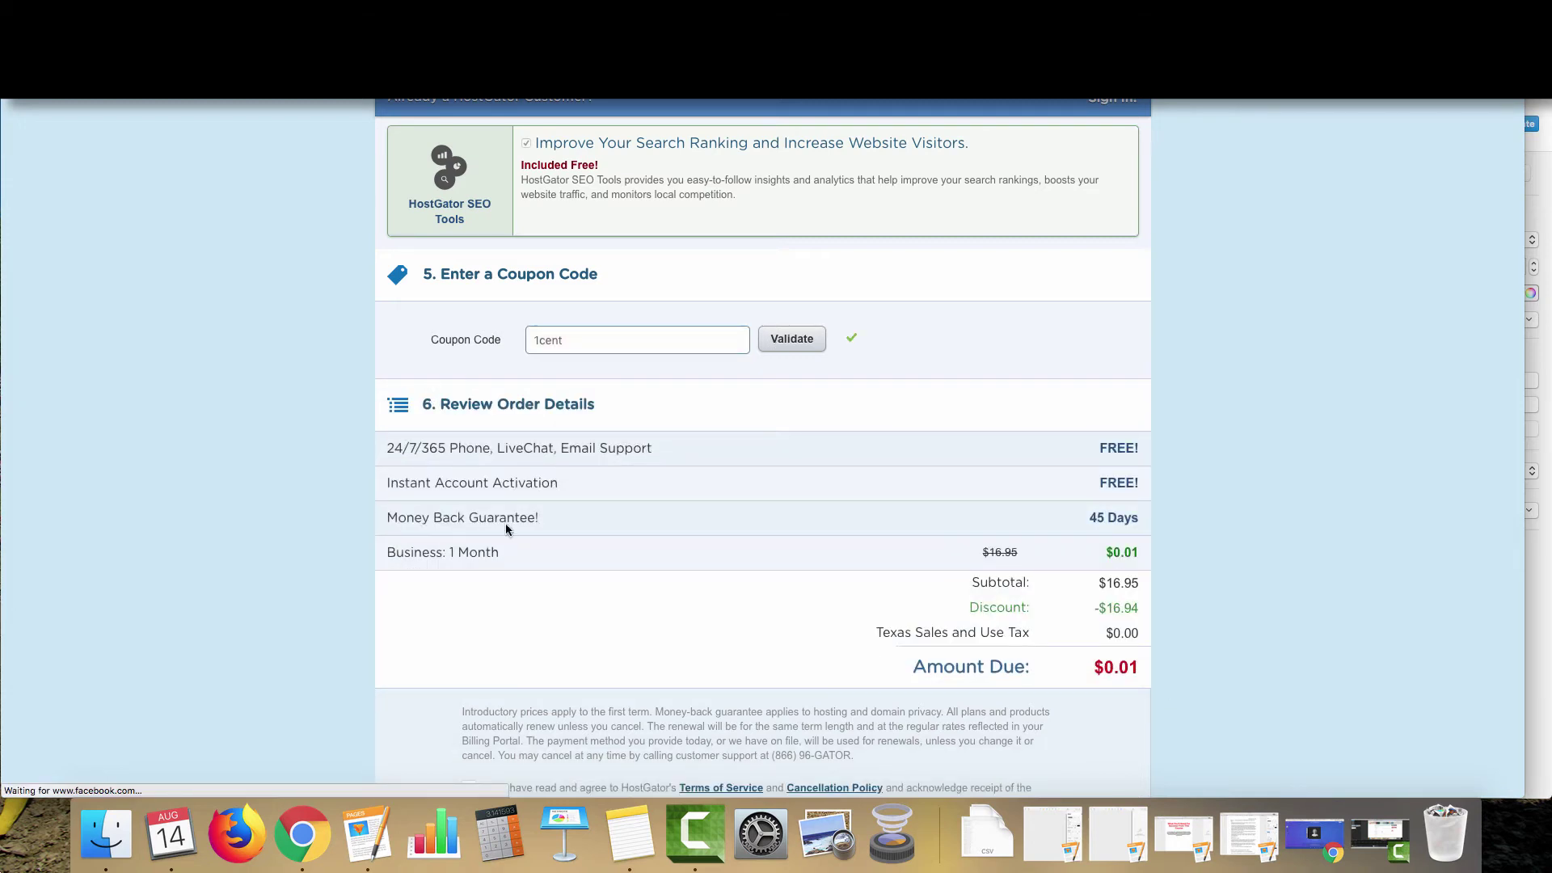
{"action": "scroll", "coordinate": [312, 374], "scroll_direction": "down", "scroll_amount": 5}
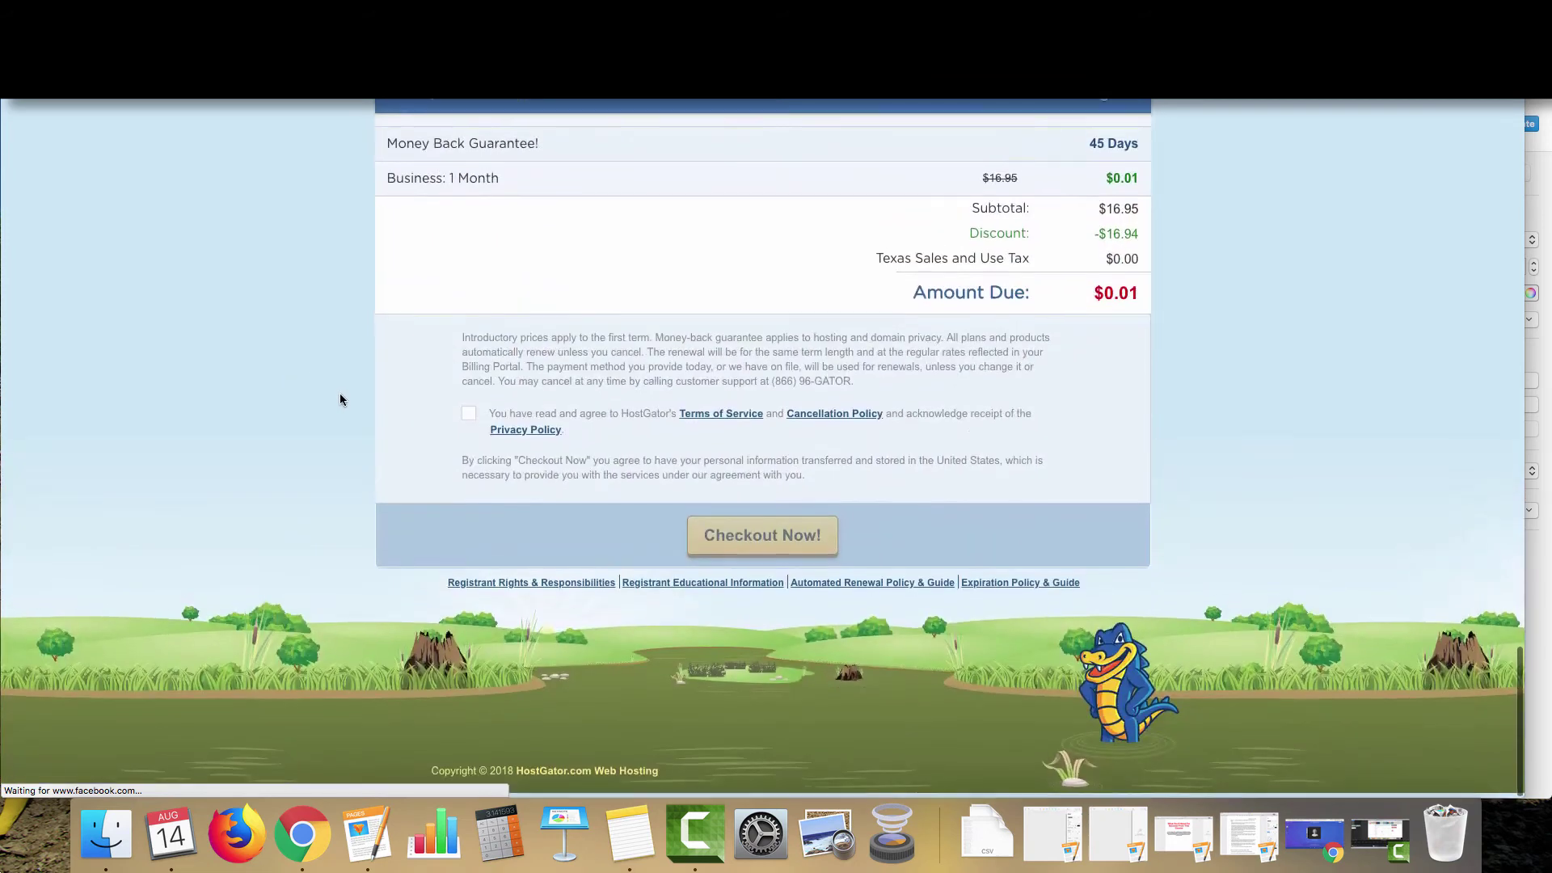
{"action": "scroll", "coordinate": [341, 395], "scroll_direction": "up", "scroll_amount": 2}
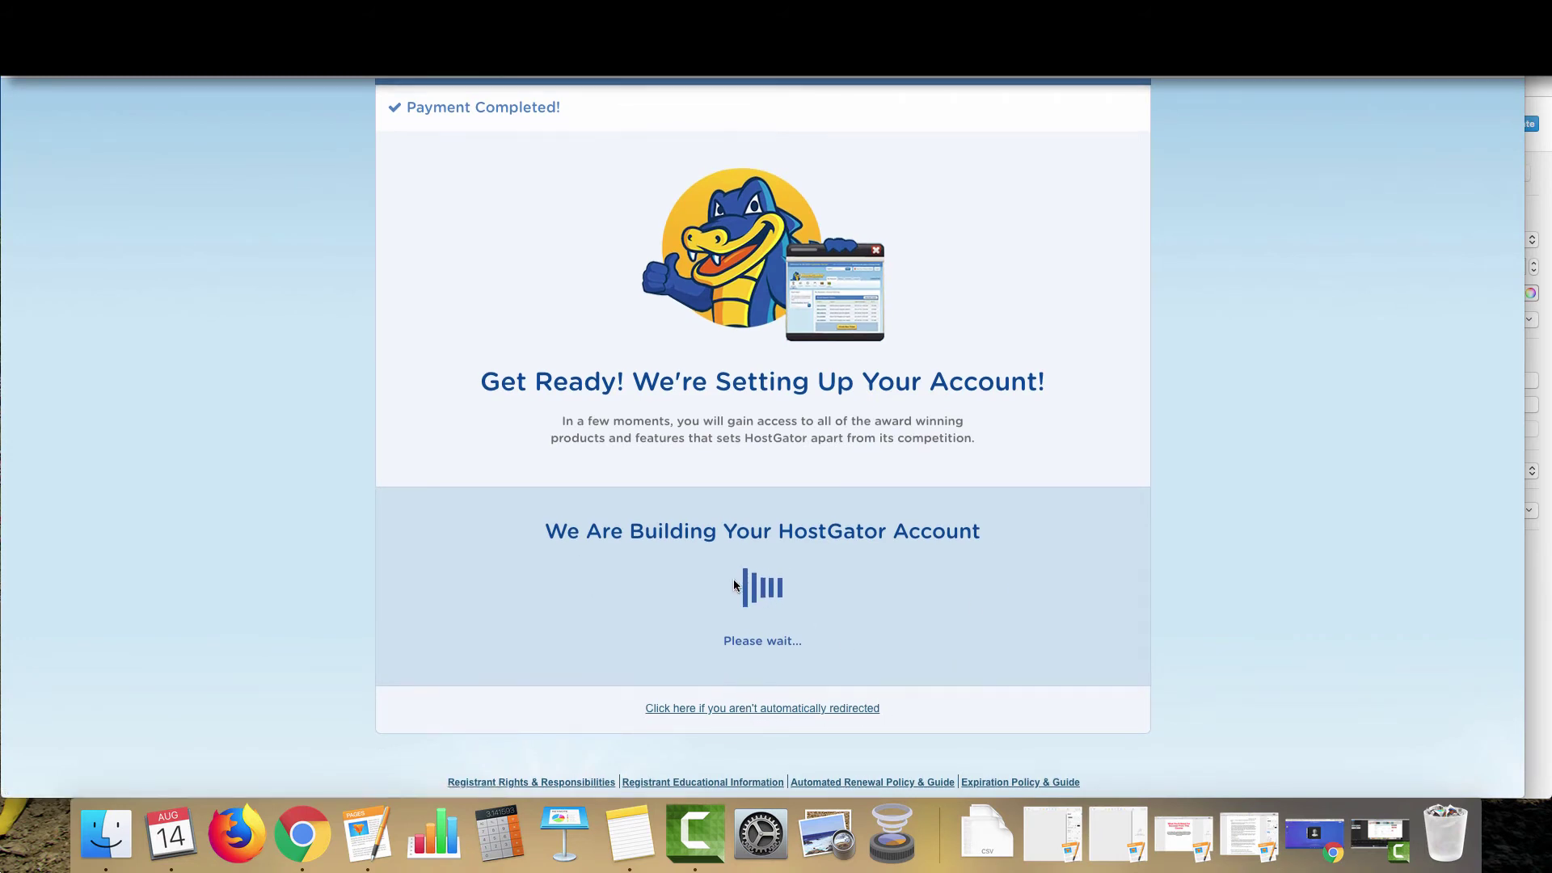
Scroll through the HostGator order page to review the terms and checkout section
{"action": "scroll", "coordinate": [733, 578], "scroll_direction": "up", "scroll_amount": 3}
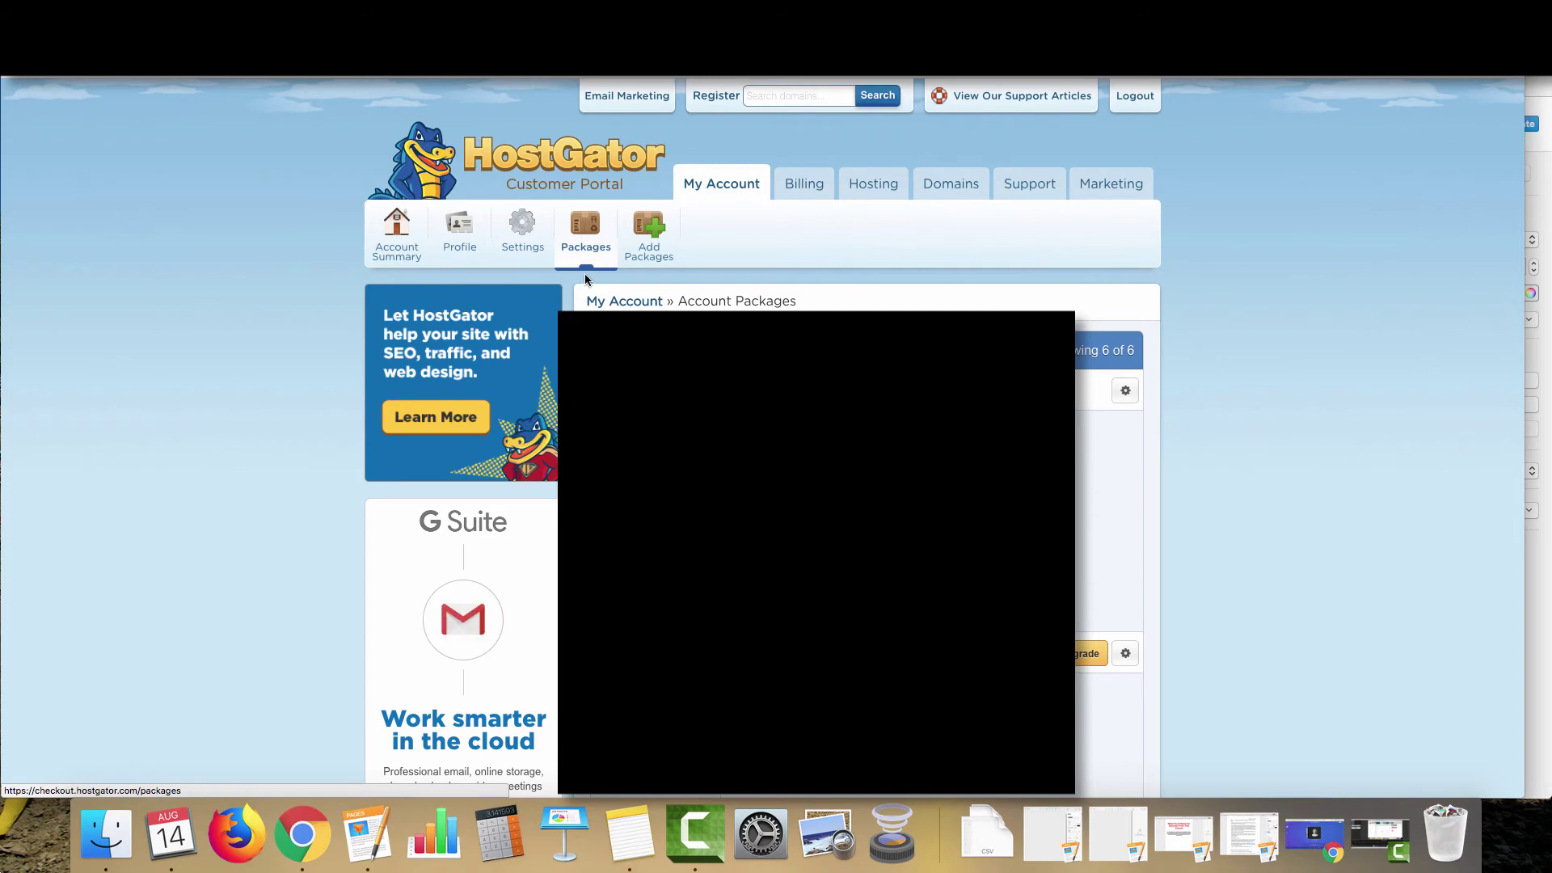
{"action": "scroll", "coordinate": [574, 260], "scroll_direction": "down", "scroll_amount": 15}
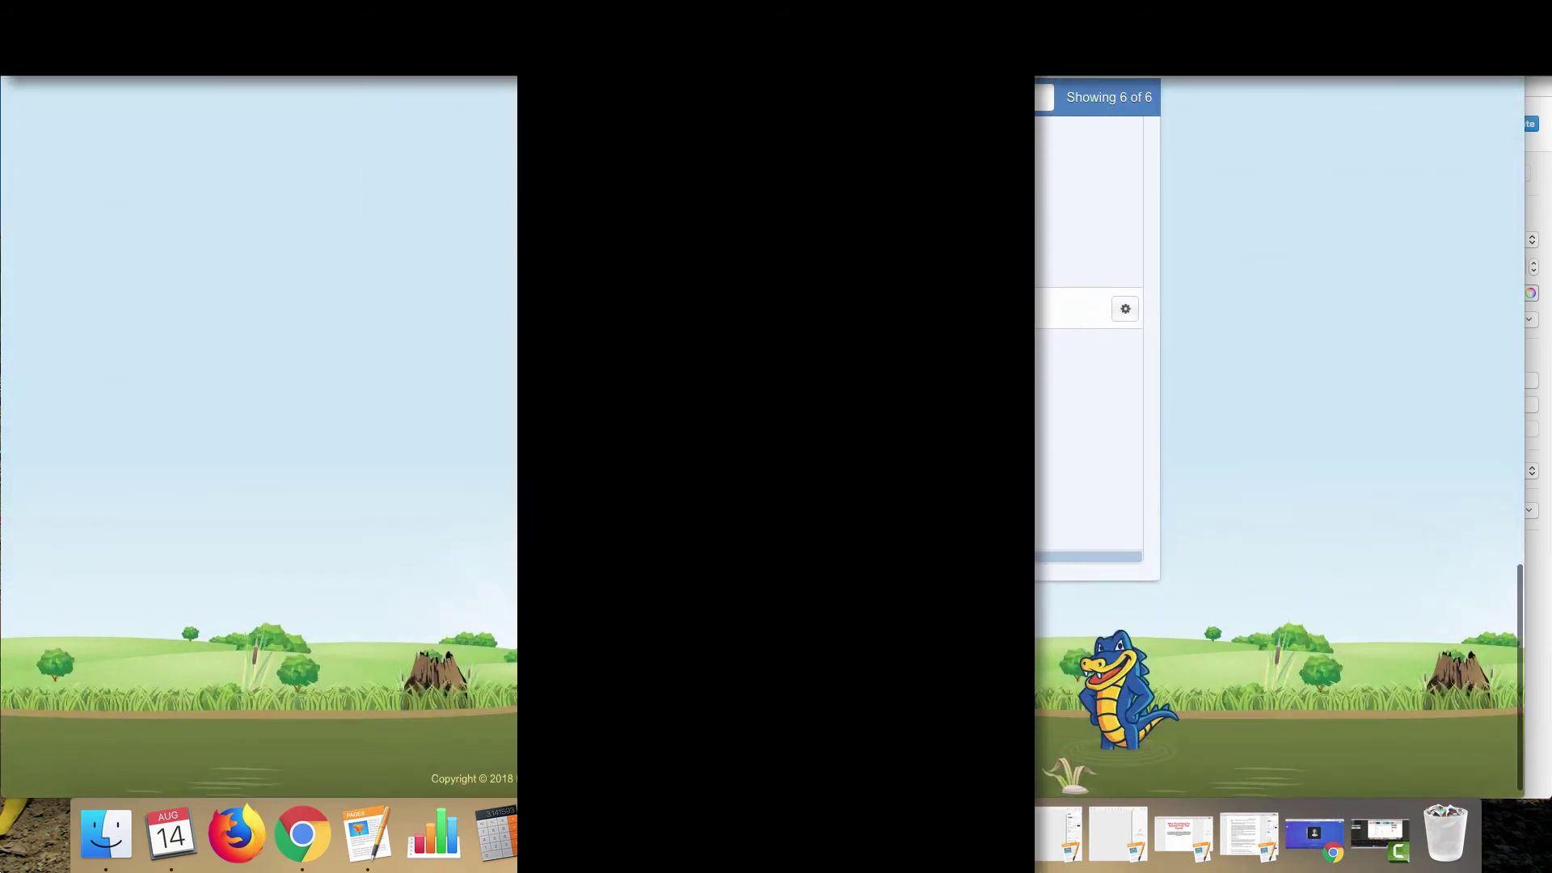
{"action": "scroll", "coordinate": [776, 437], "scroll_direction": "down", "scroll_amount": 1}
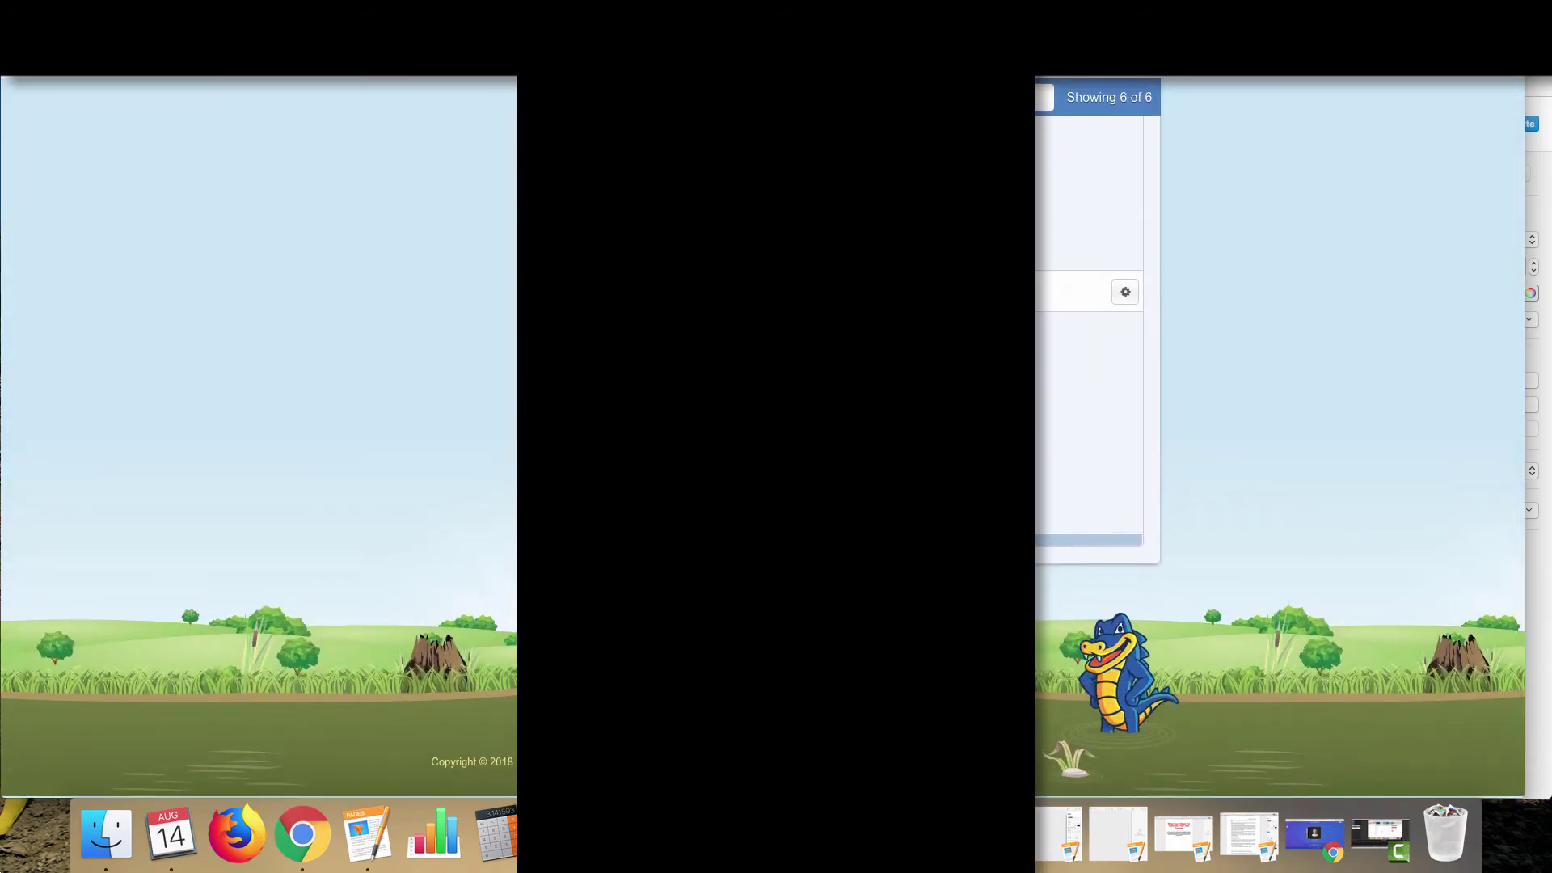
{"action": "scroll", "coordinate": [1280, 437], "scroll_direction": "down", "scroll_amount": 2}
Switch to the Outlook Mail tab to reach HostGator's account info email
{"action": "left_click", "coordinate": [473, 60]}
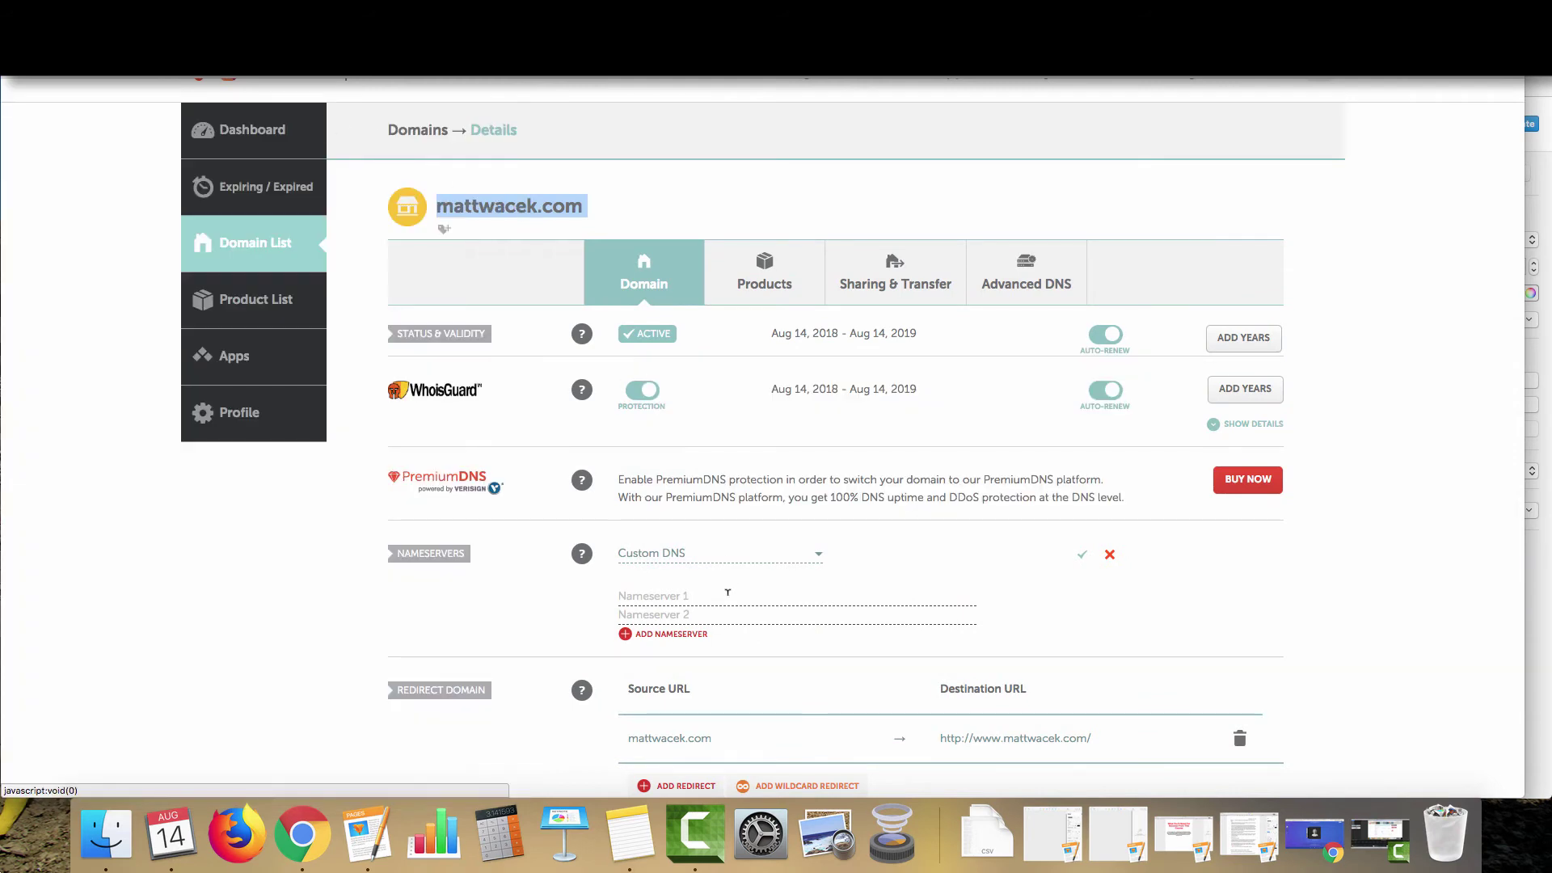
Paste the HostGator nameserver into Nameserver 1 and save the Custom DNS settings
{"action": "left_click", "coordinate": [727, 592]}
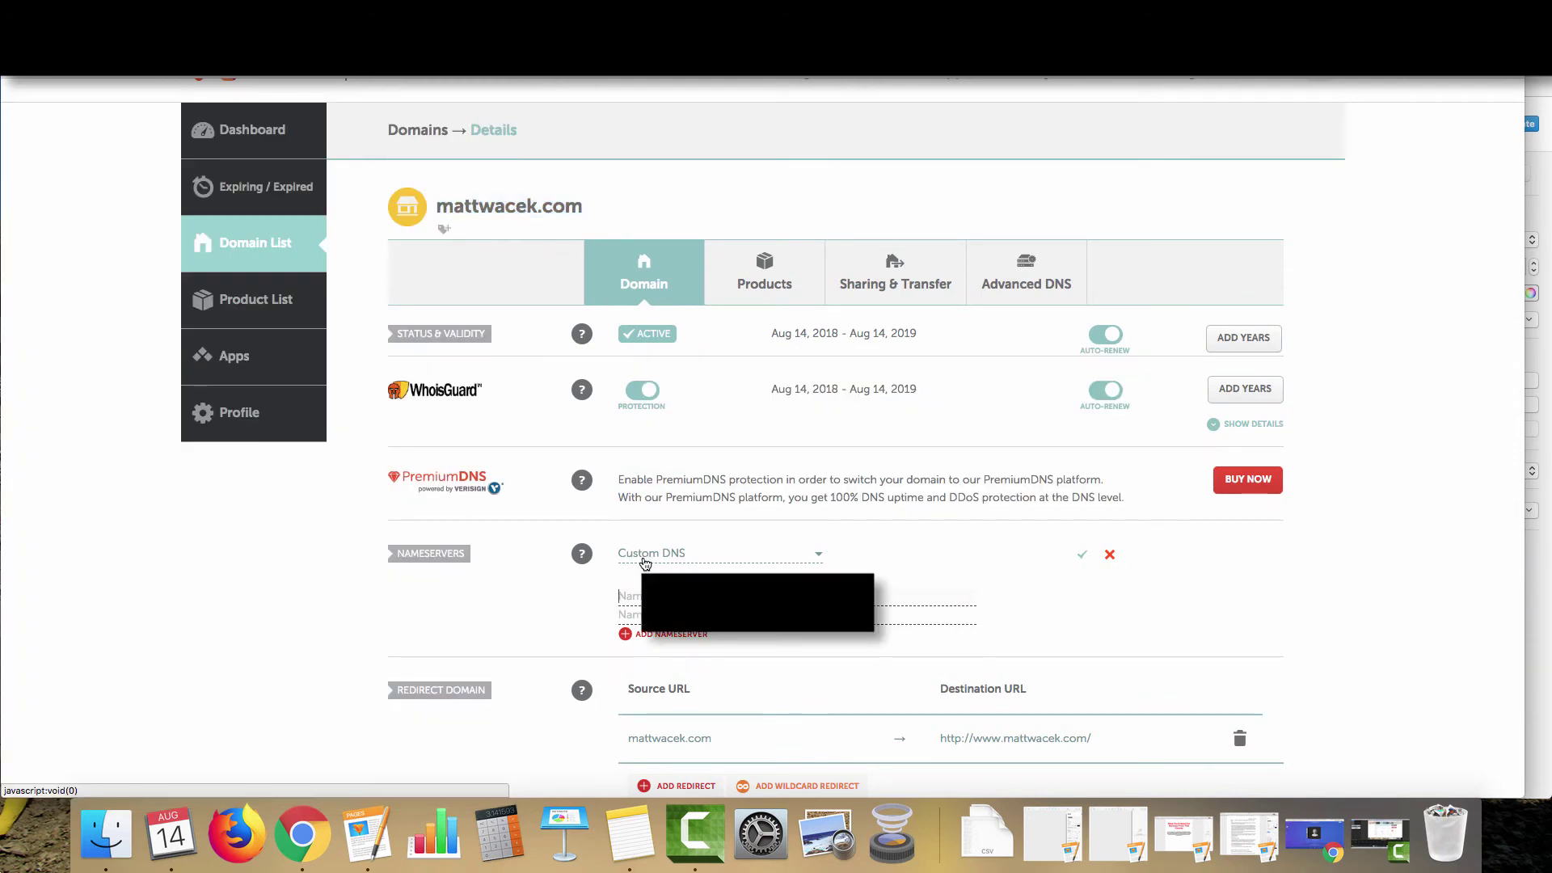
{"action": "key", "text": "super+v"}
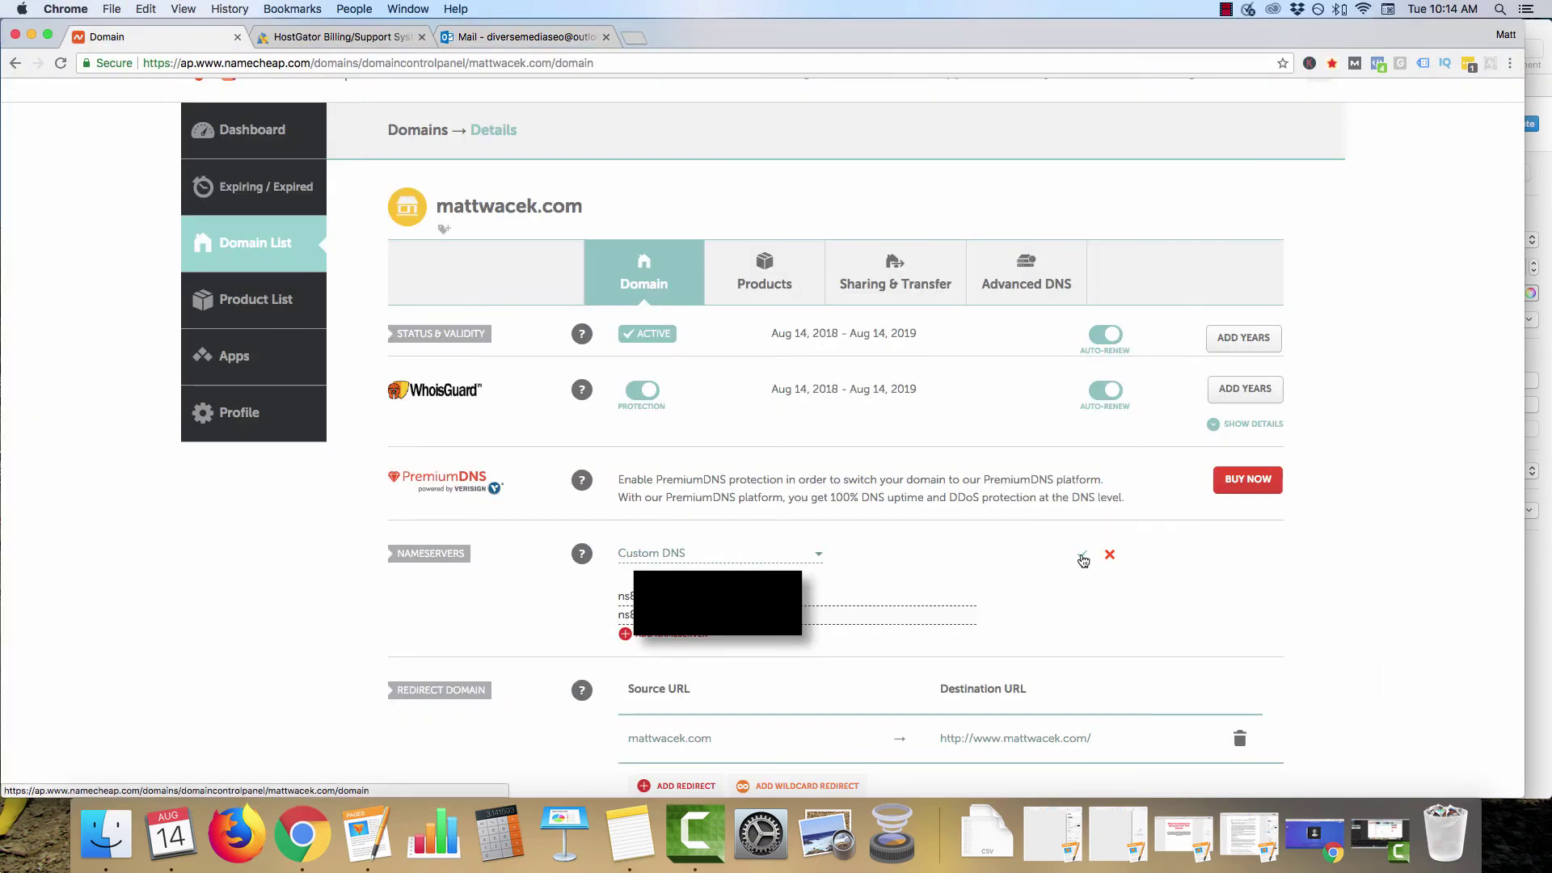
{"action": "left_click", "coordinate": [1082, 557]}
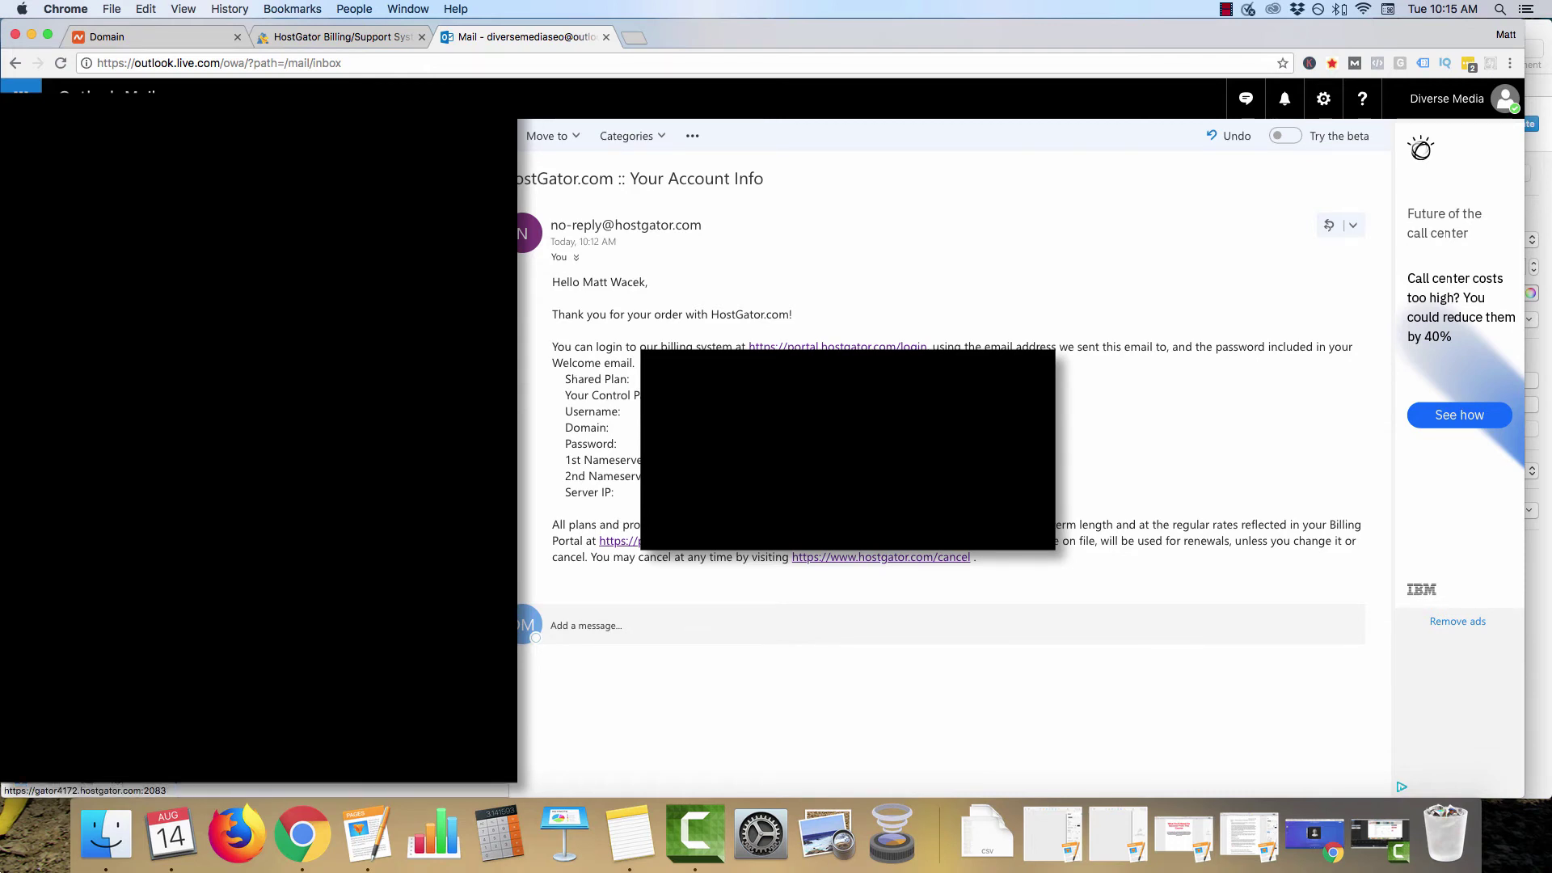
Follow the email's control panel link, then the cPanel login link on the Packages page
{"action": "right_click", "coordinate": [710, 392]}
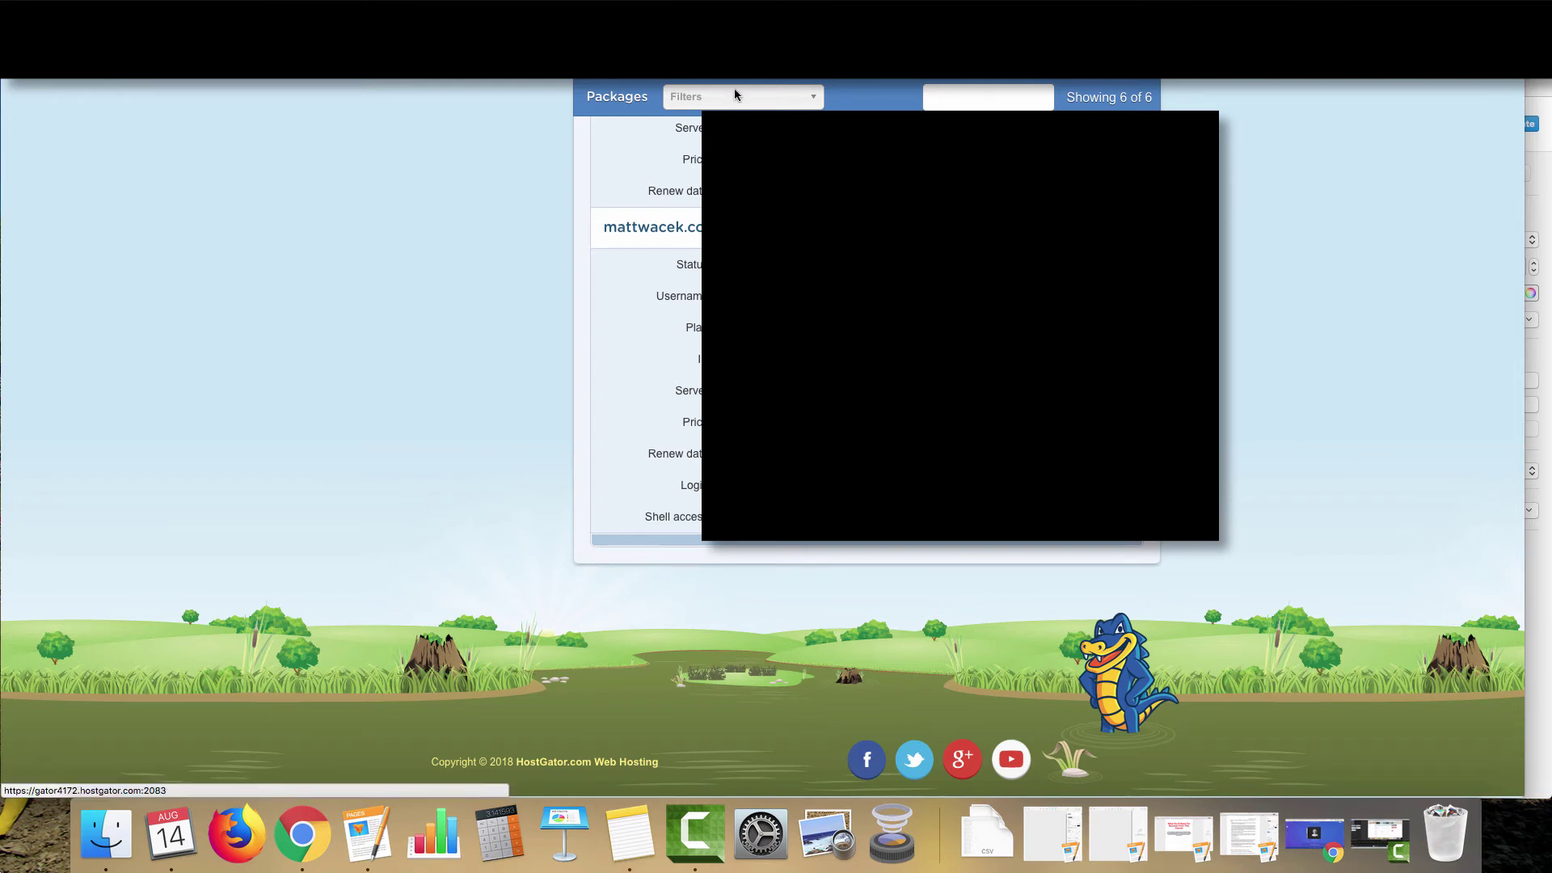
{"action": "left_click", "coordinate": [659, 253]}
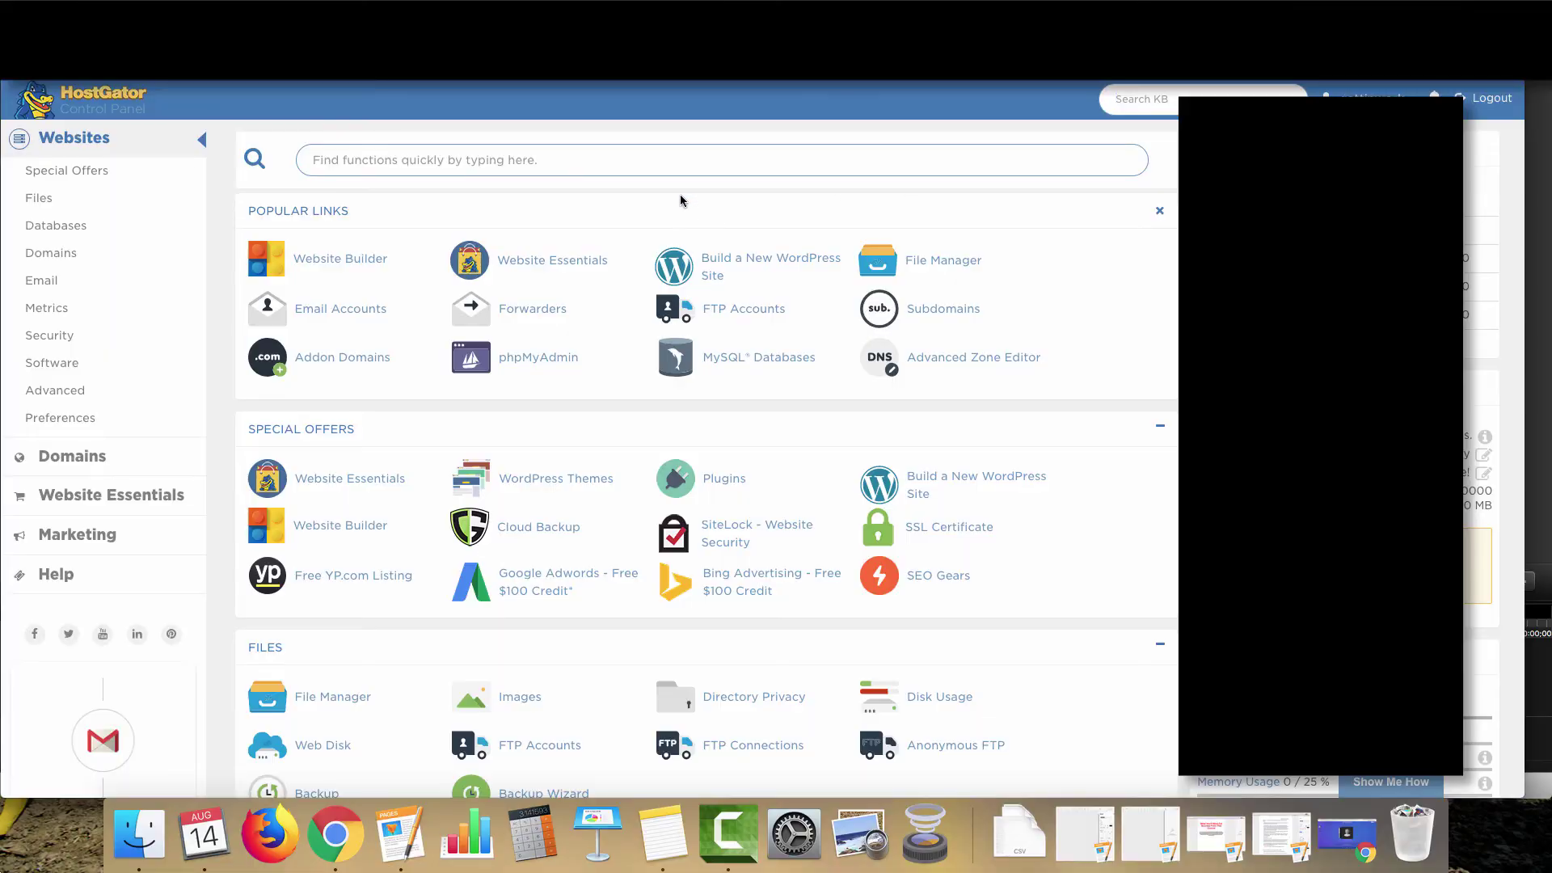
Launch QuickInstall from cPanel's Software section to reach the Marketplace
{"action": "scroll", "coordinate": [642, 235], "scroll_direction": "down", "scroll_amount": 10}
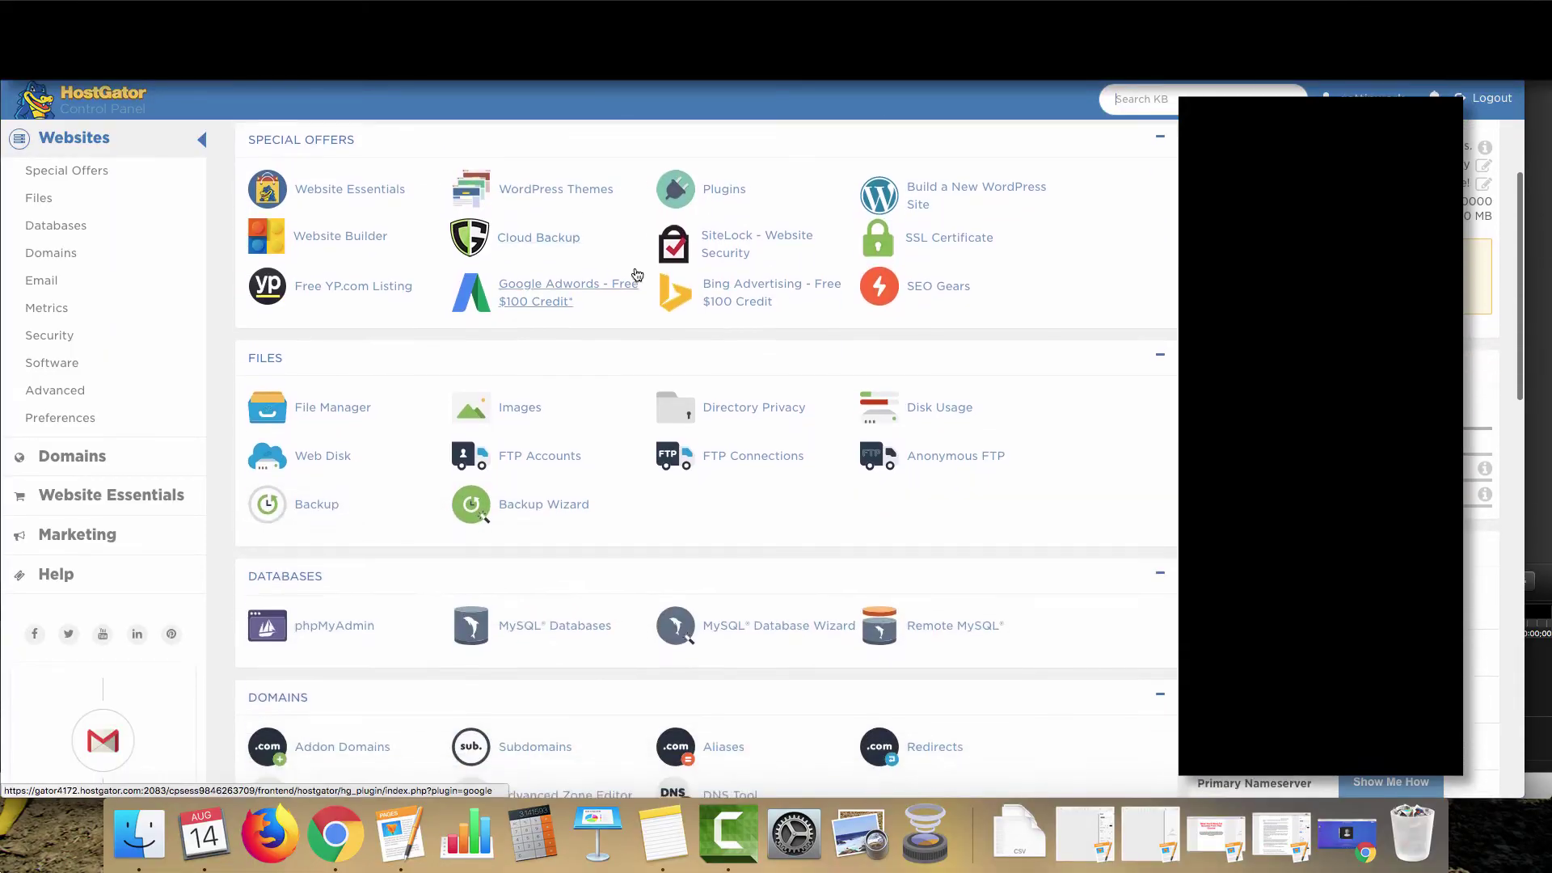
{"action": "scroll", "coordinate": [633, 273], "scroll_direction": "down", "scroll_amount": 6}
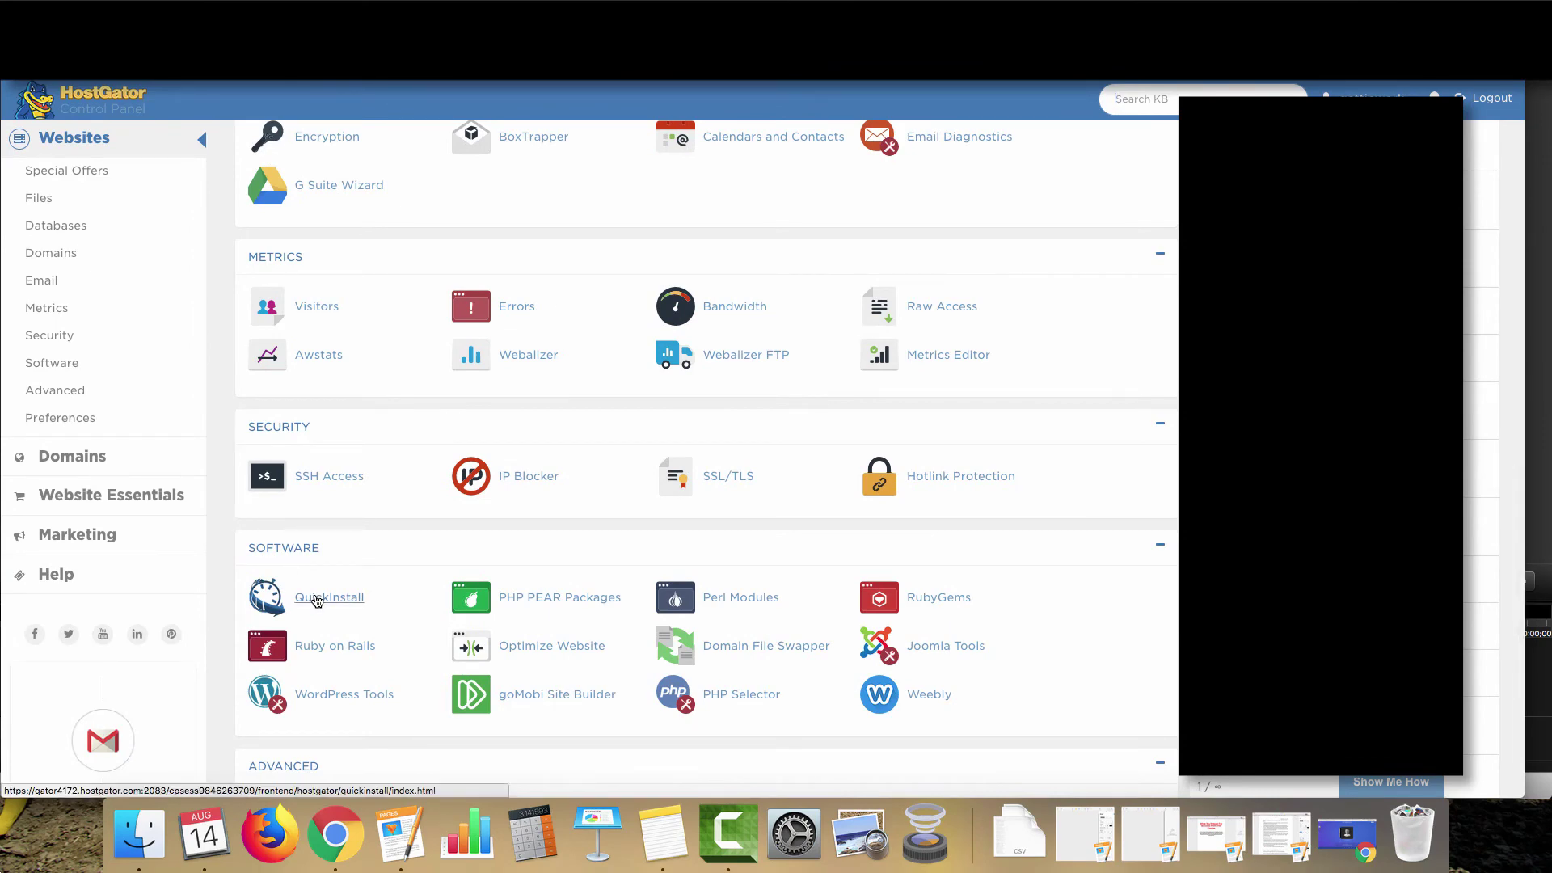
{"action": "left_click", "coordinate": [328, 600]}
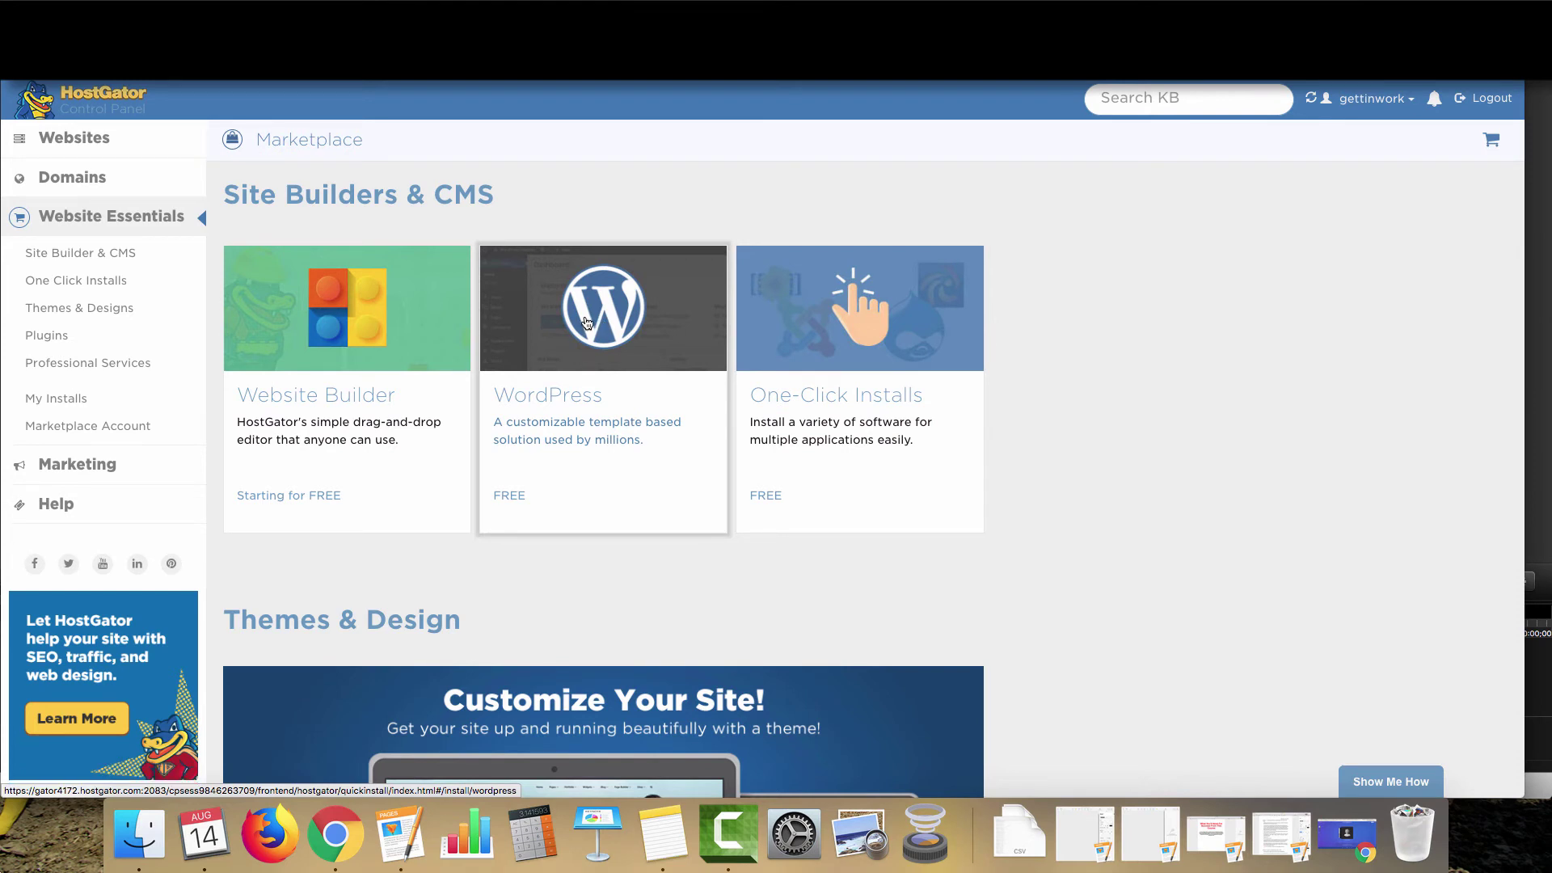
Start a WordPress install on mattwacek.com and begin filling in the blog title
{"action": "left_click", "coordinate": [604, 372]}
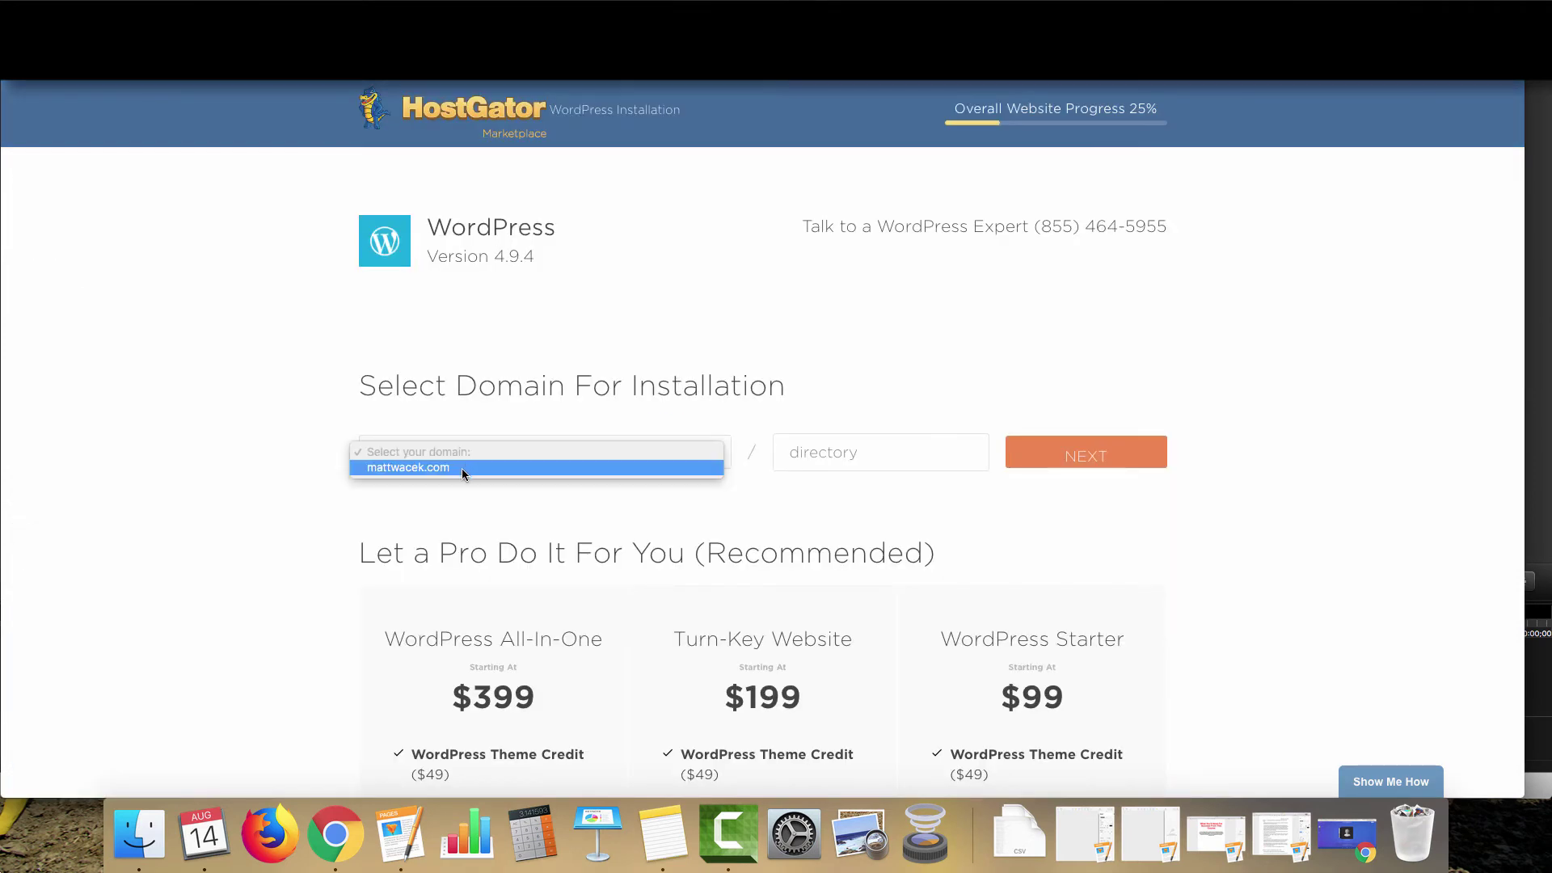
{"action": "left_click", "coordinate": [462, 468]}
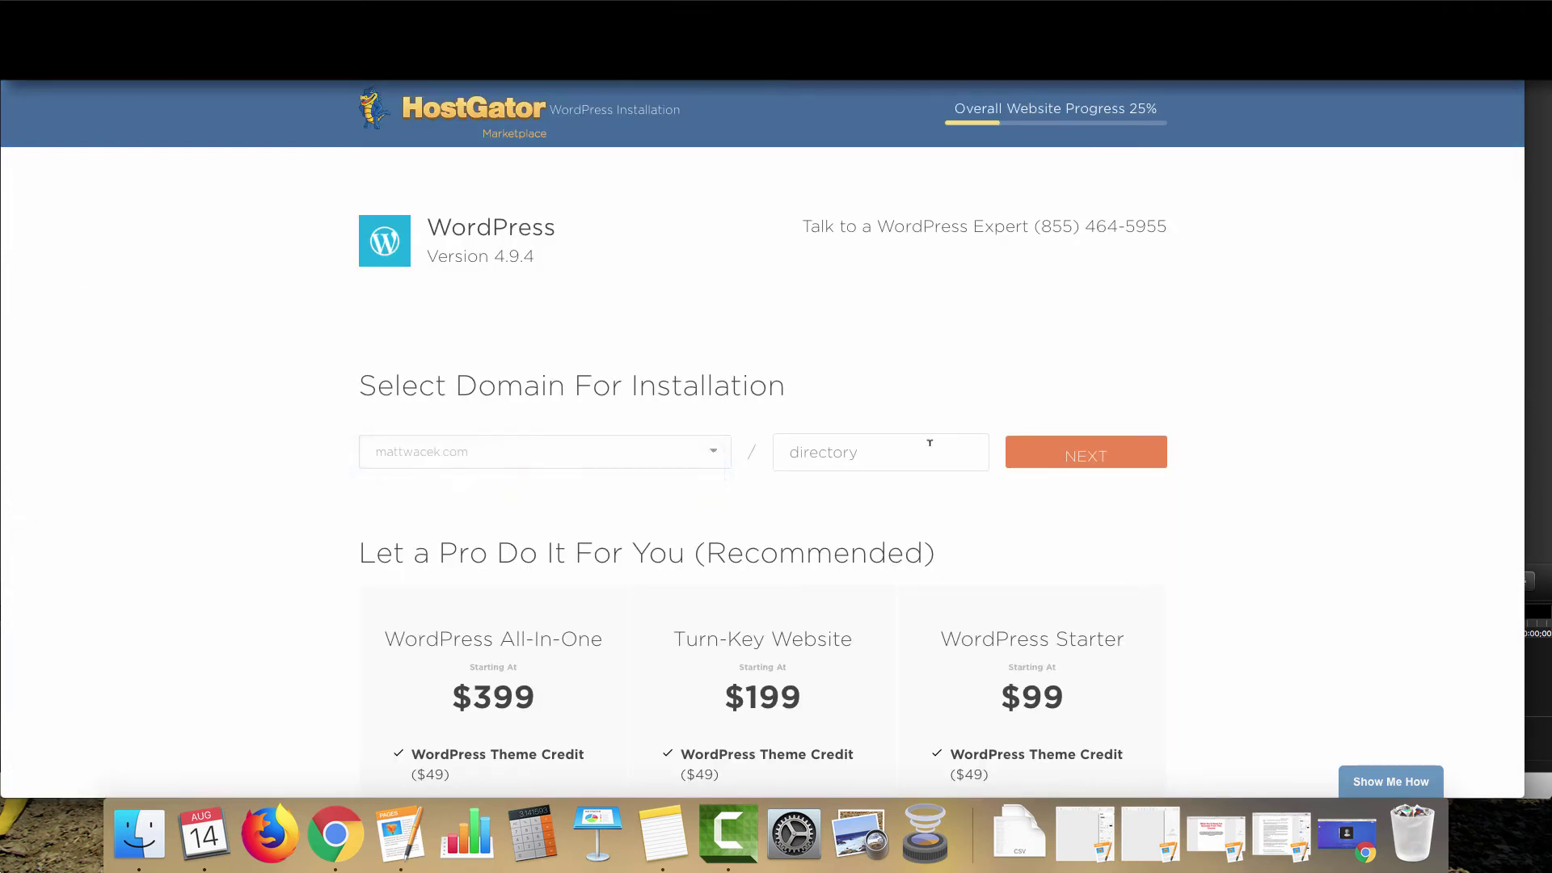
{"action": "left_click", "coordinate": [1085, 454]}
{"action": "left_click", "coordinate": [418, 432]}
{"action": "left_click", "coordinate": [413, 412]}
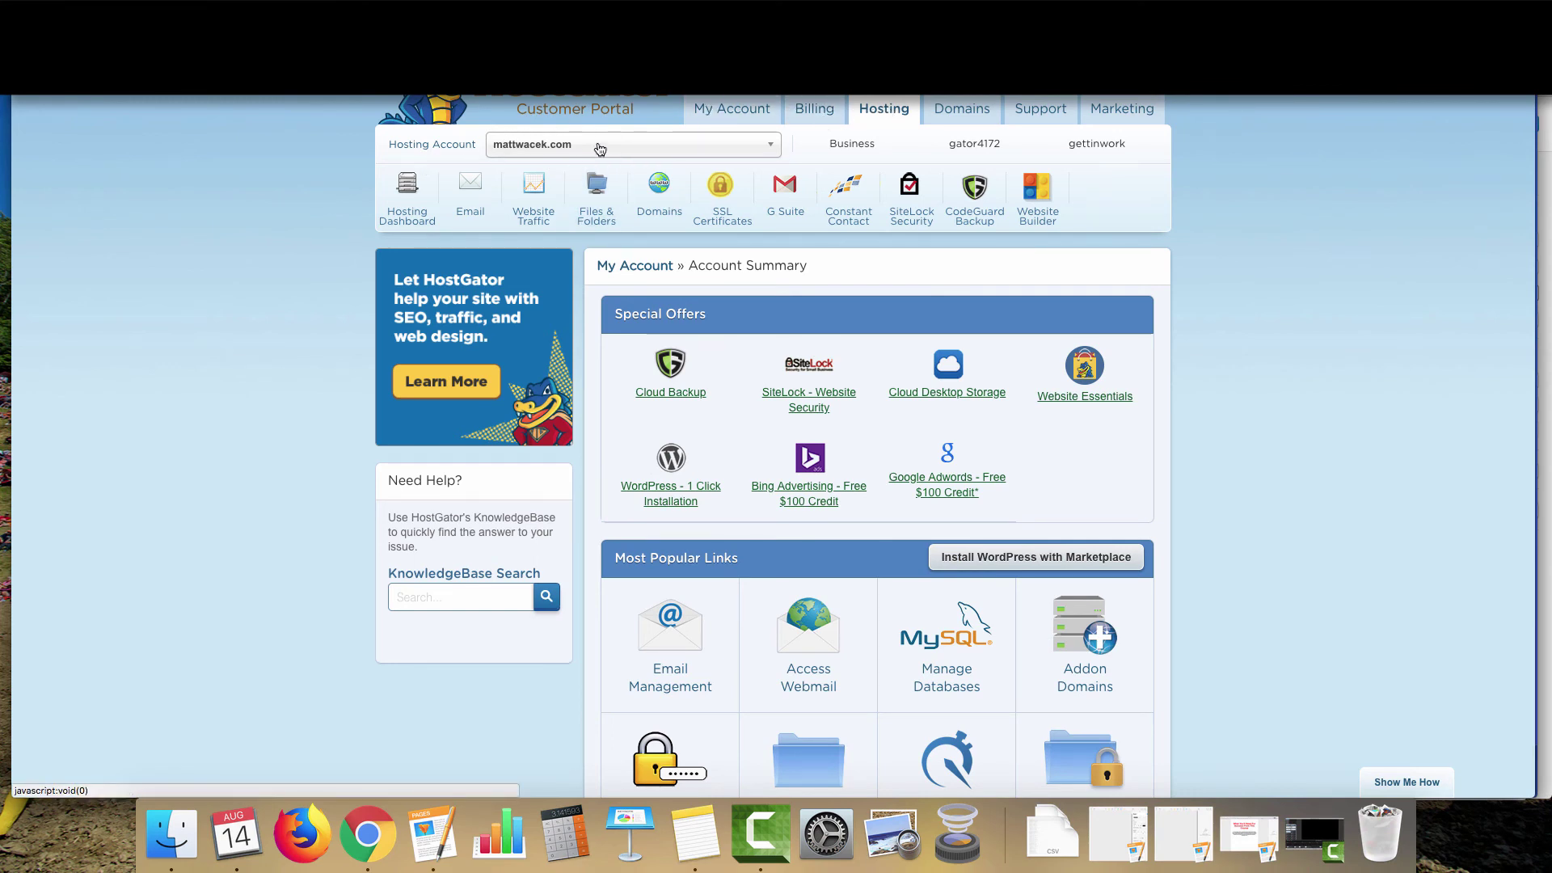
Show the hosting account's SSL certificates from the Customer Portal Hosting tab
{"action": "left_click", "coordinate": [722, 208]}
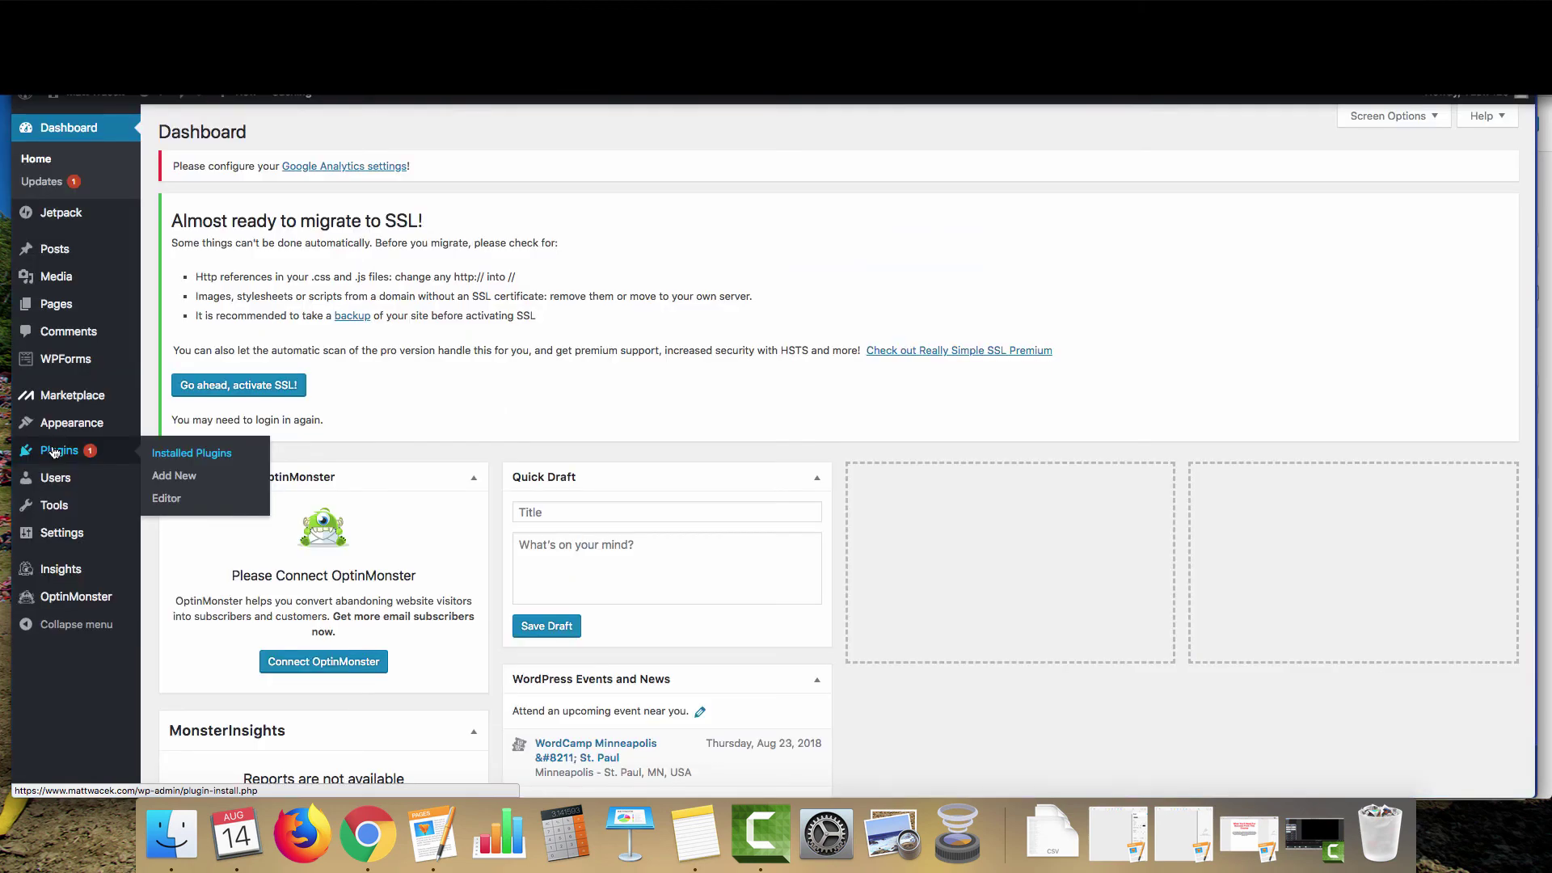
Find and highlight Really Simple SSL in the Installed Plugins list
{"action": "left_click", "coordinate": [53, 447]}
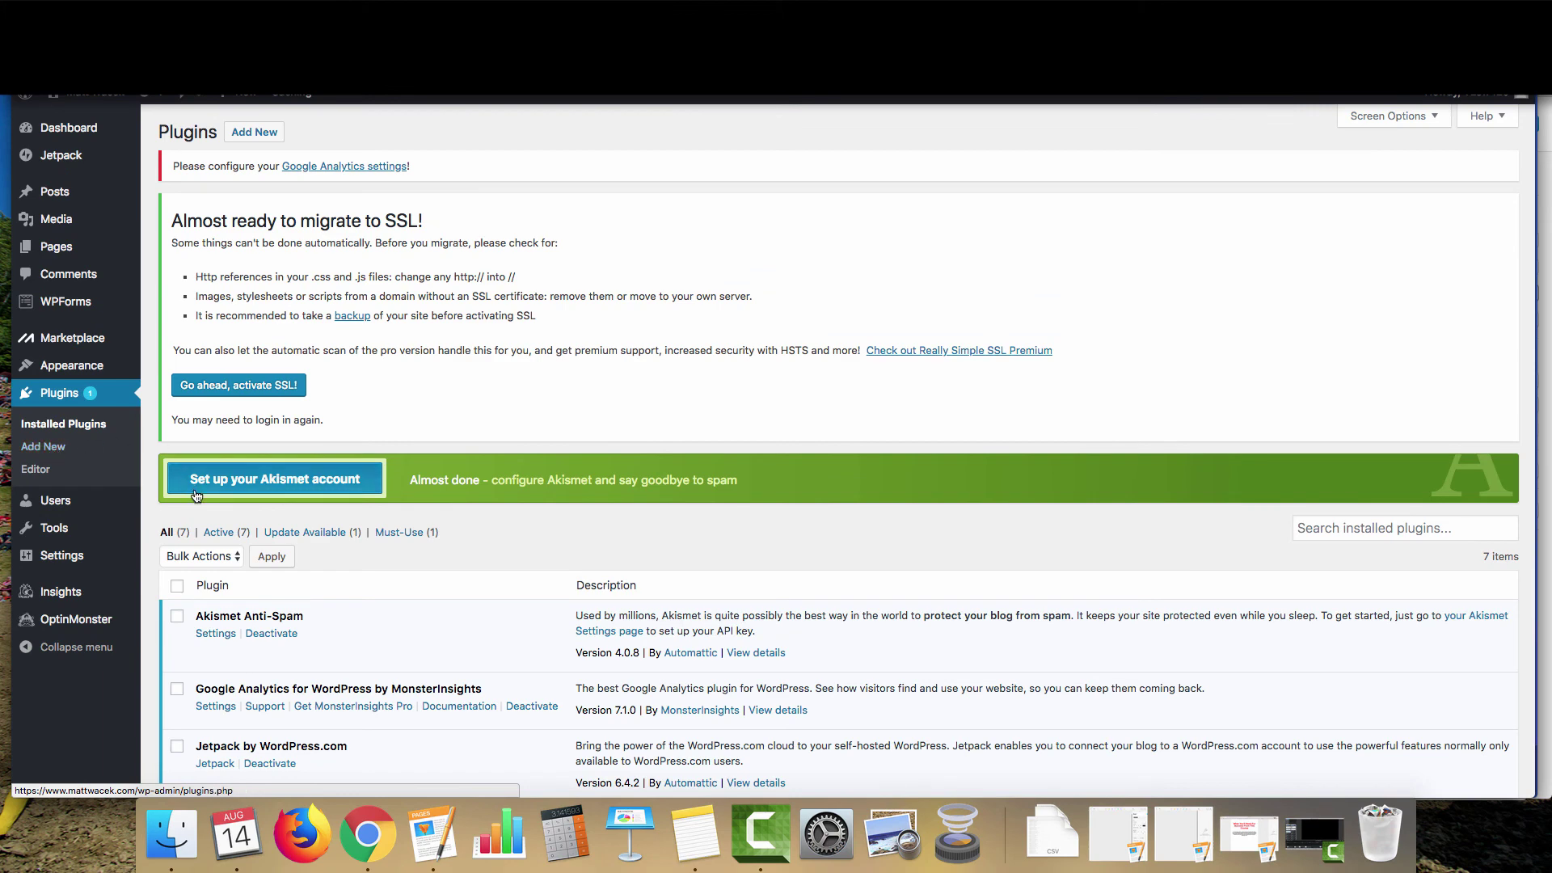
{"action": "scroll", "coordinate": [304, 590], "scroll_direction": "down", "scroll_amount": 5}
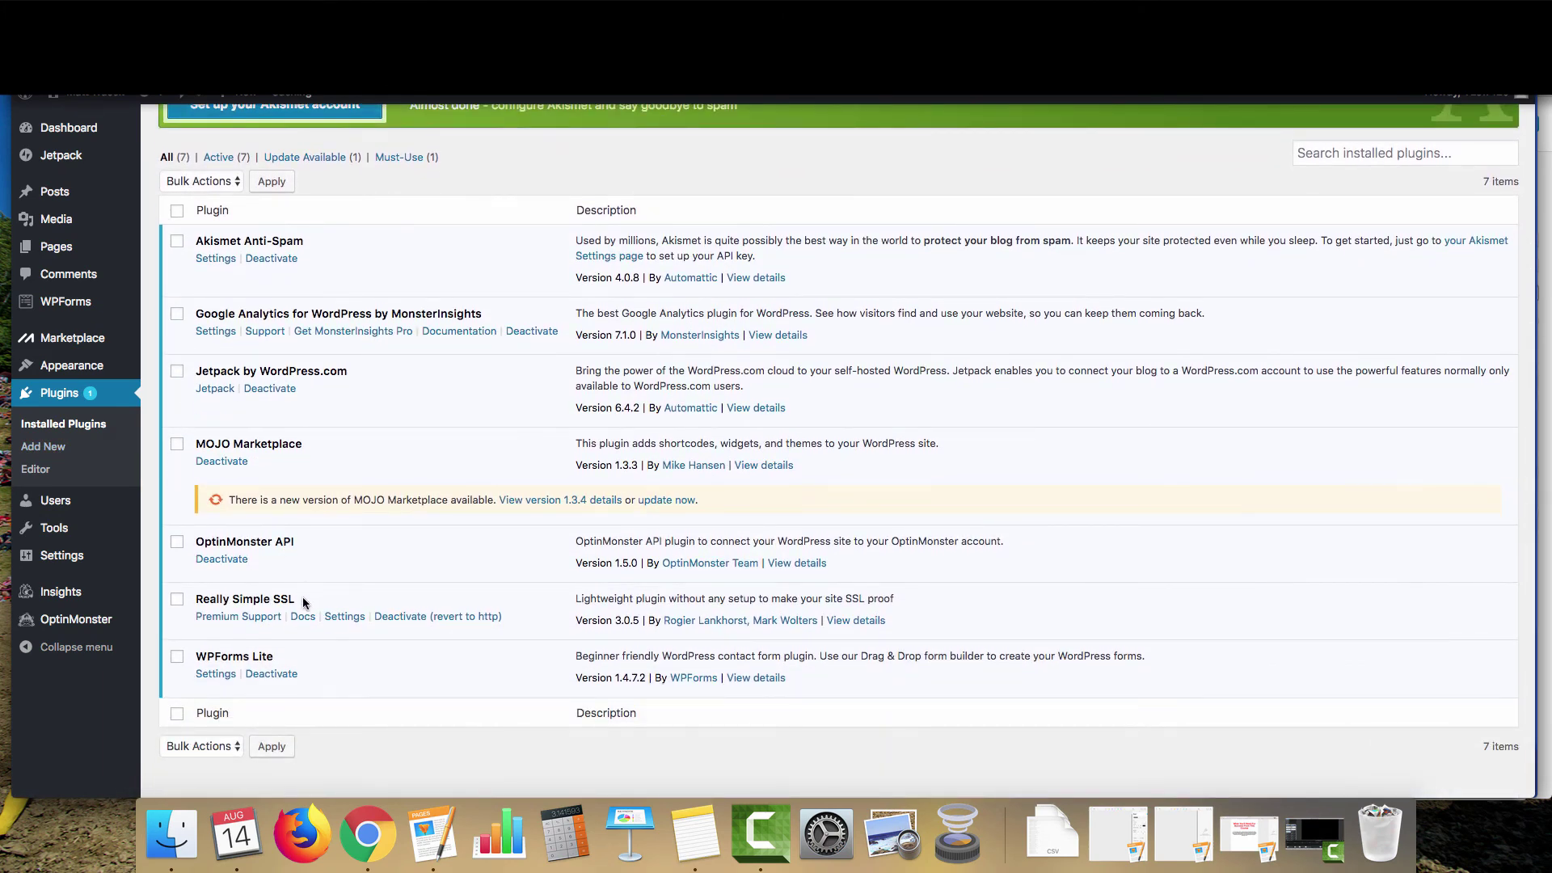
{"action": "left_click_drag", "start_coordinate": [304, 585], "coordinate": [194, 600]}
{"action": "left_click", "coordinate": [338, 559]}
{"action": "left_click_drag", "start_coordinate": [310, 594], "coordinate": [193, 600]}
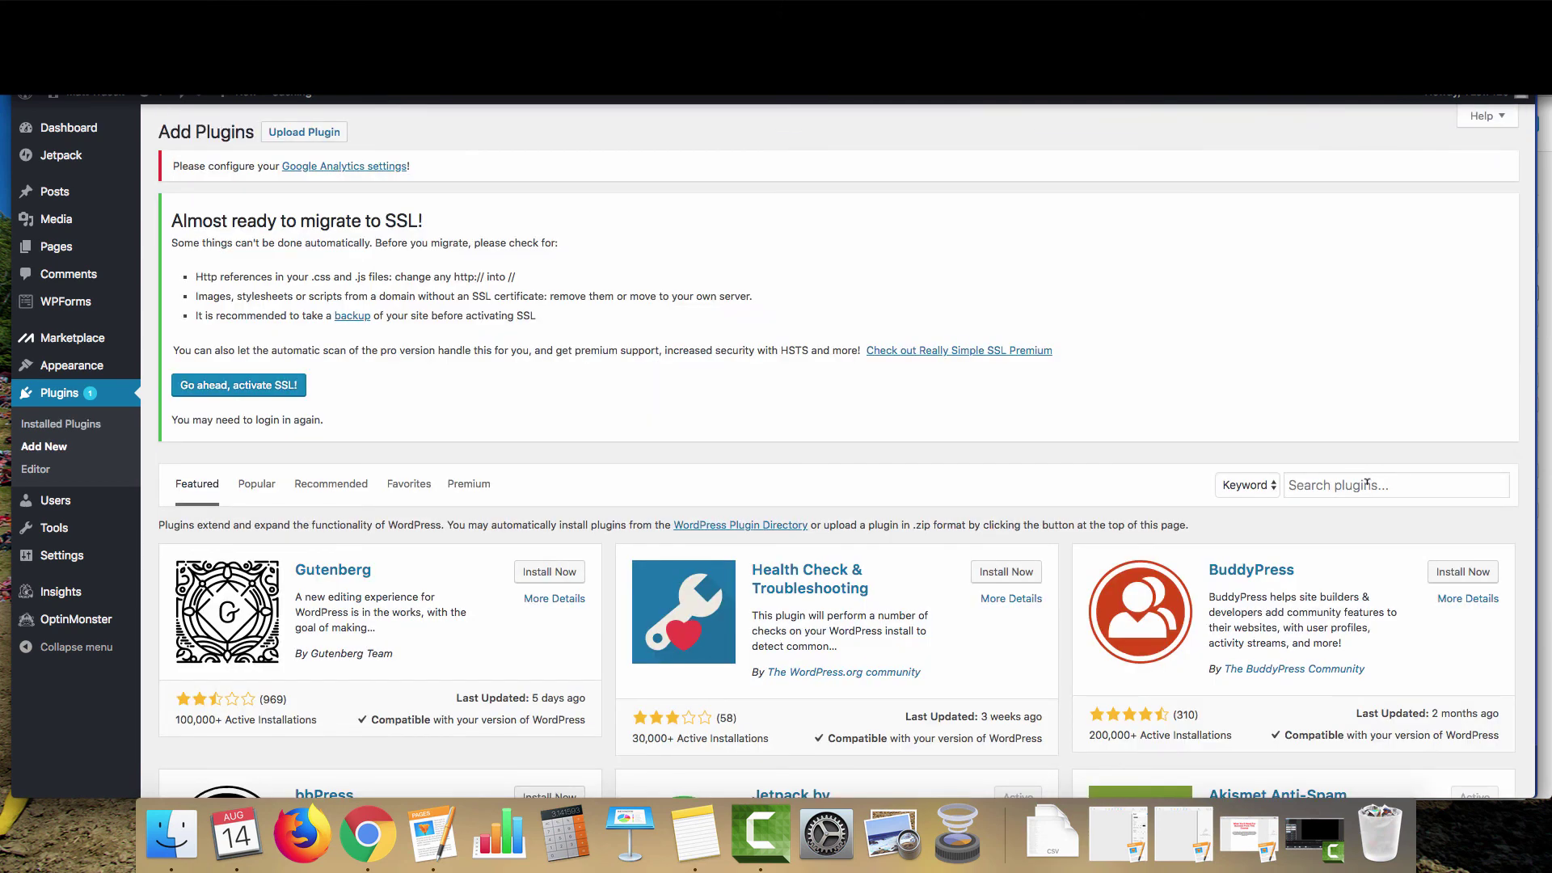
Search Add Plugins for 'really simple ssl' and confirm the card shows Active
{"action": "left_click", "coordinate": [1366, 482]}
{"action": "left_click", "coordinate": [863, 356]}
{"action": "left_click", "coordinate": [1308, 483]}
{"action": "type", "text": "really simple ssl"}
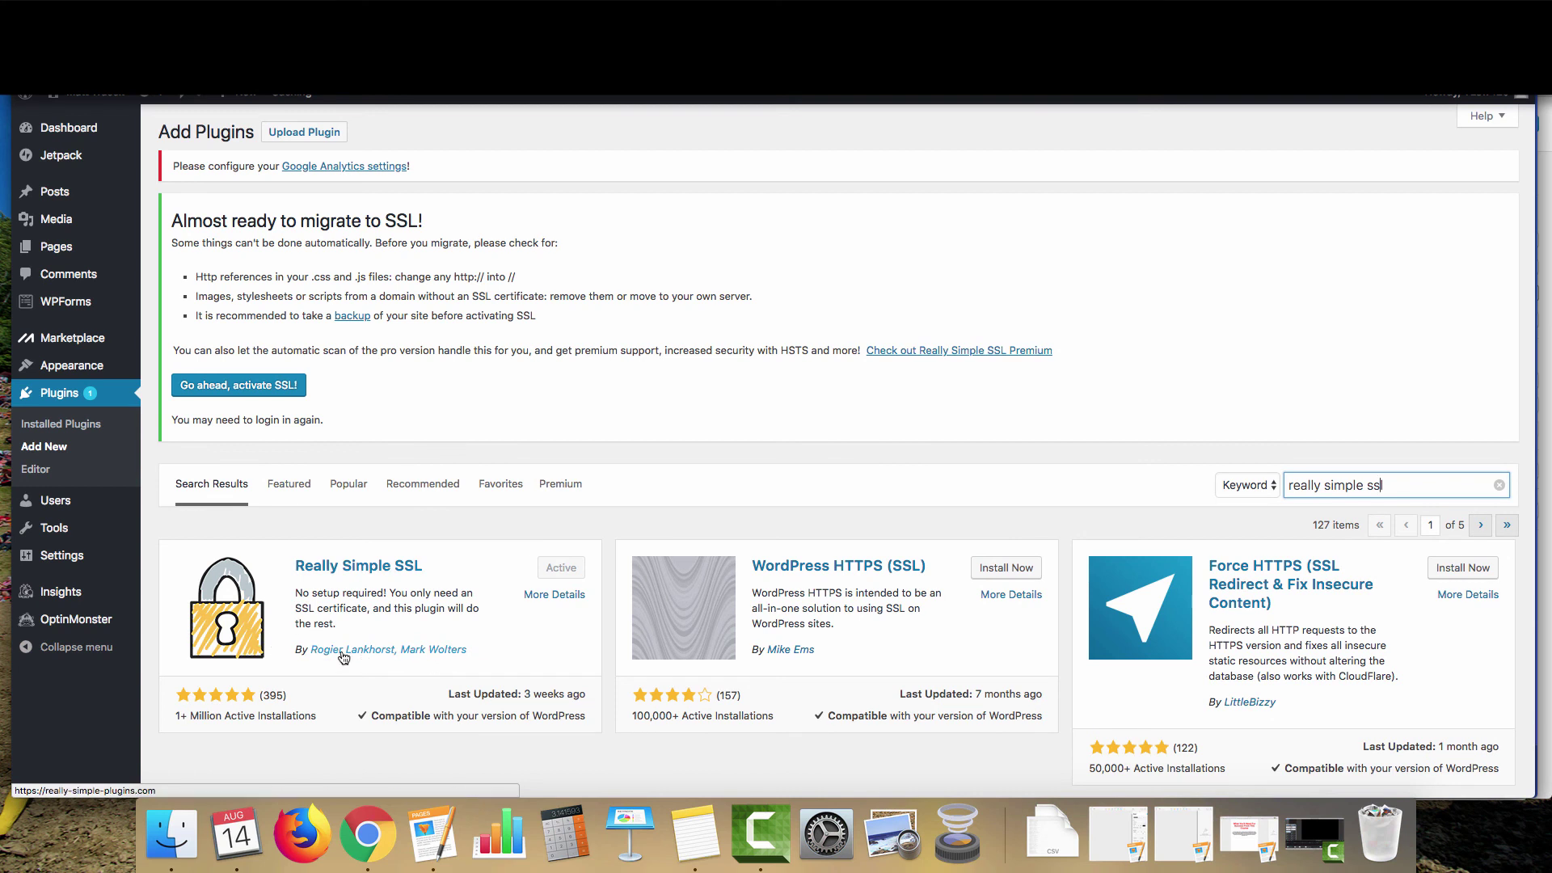
{"action": "left_click", "coordinate": [192, 711]}
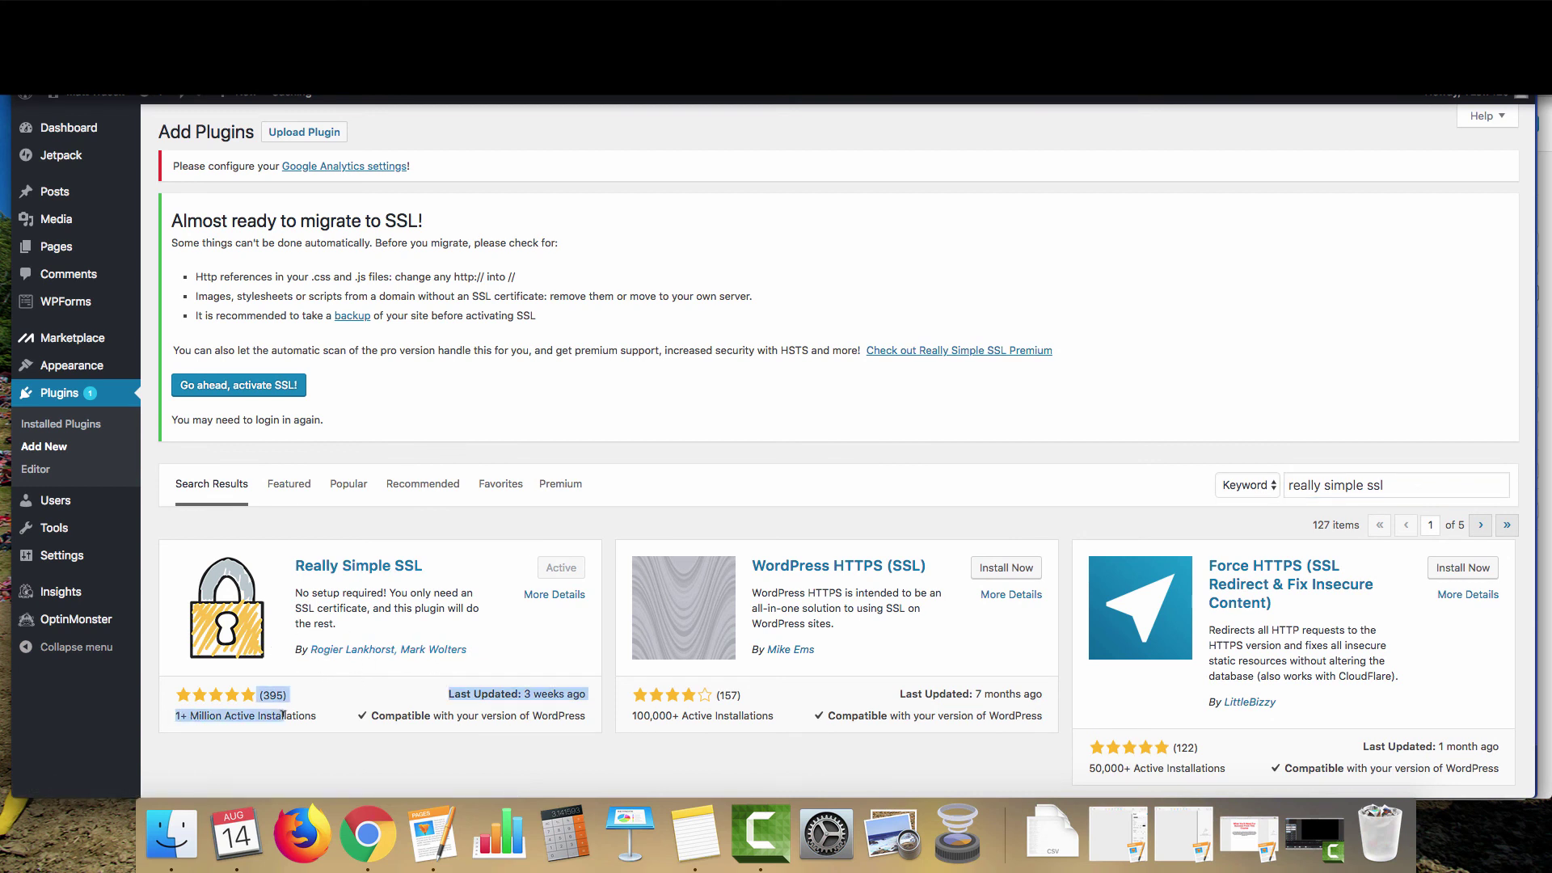